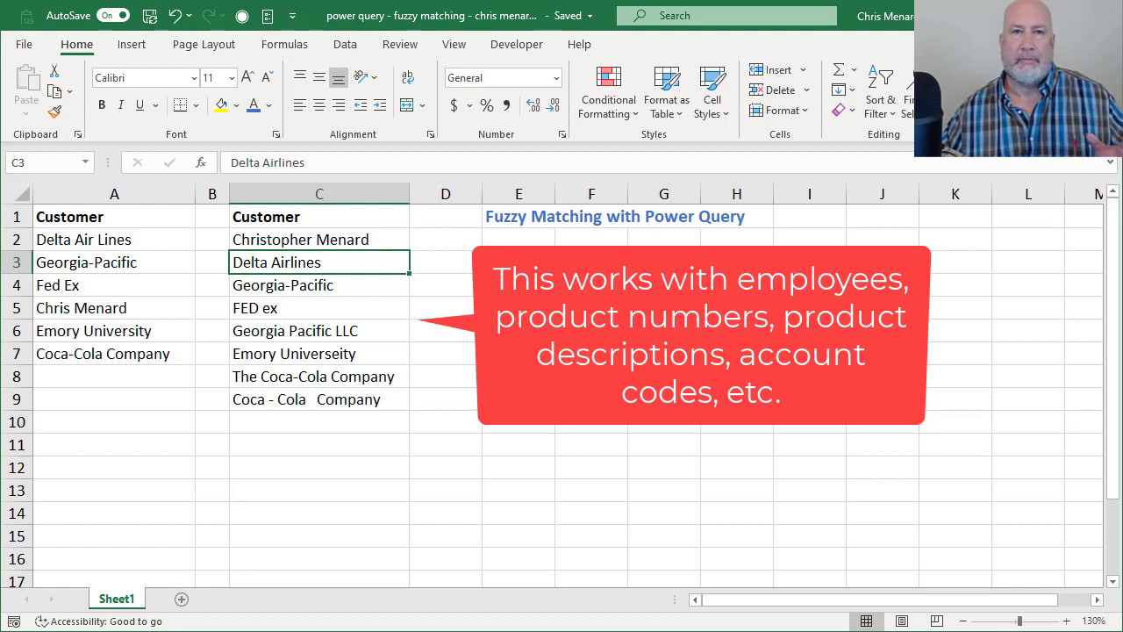
- Convert the column A Customer list (A1:A7) into a table with a header row
{"action": "left_click", "coordinate": [112, 246]}
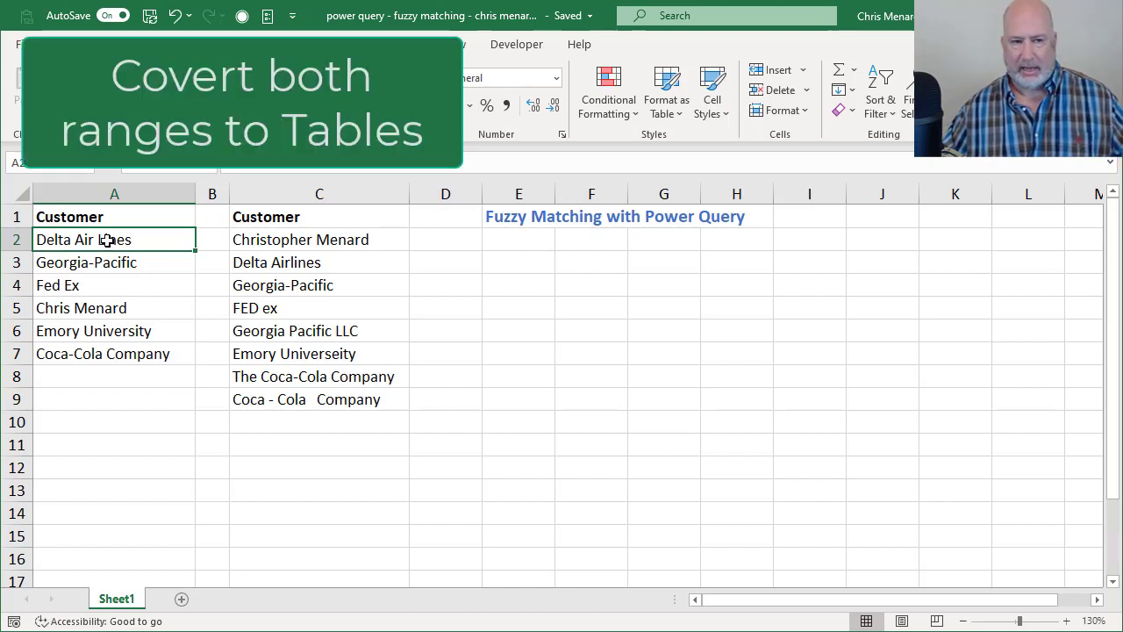
{"action": "key", "text": "ctrl+t"}
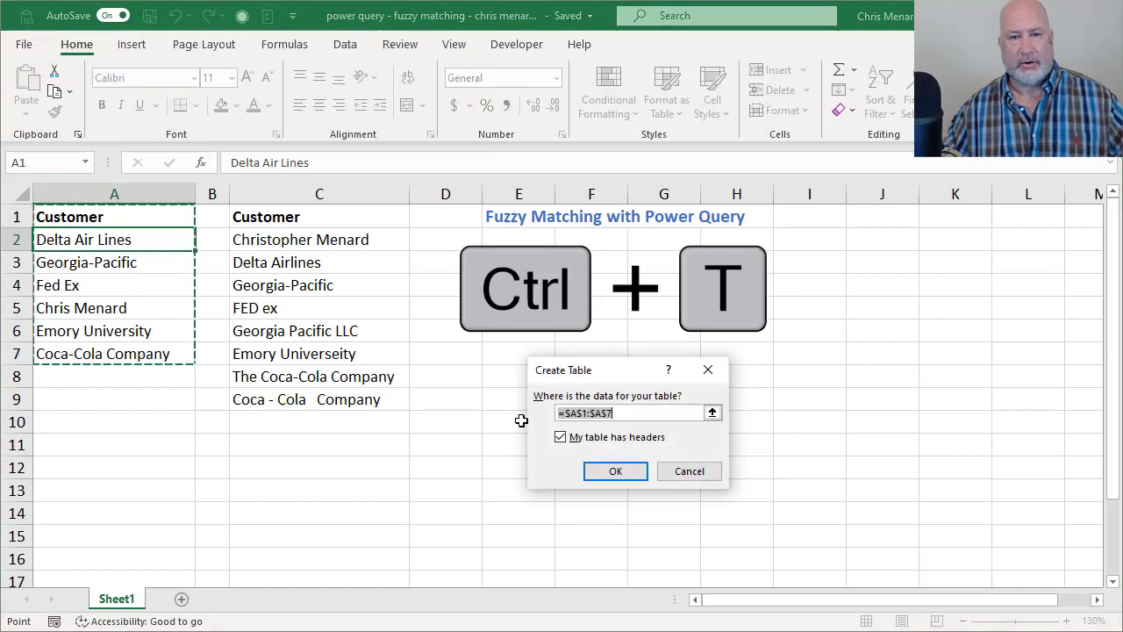
{"action": "left_click", "coordinate": [615, 471]}
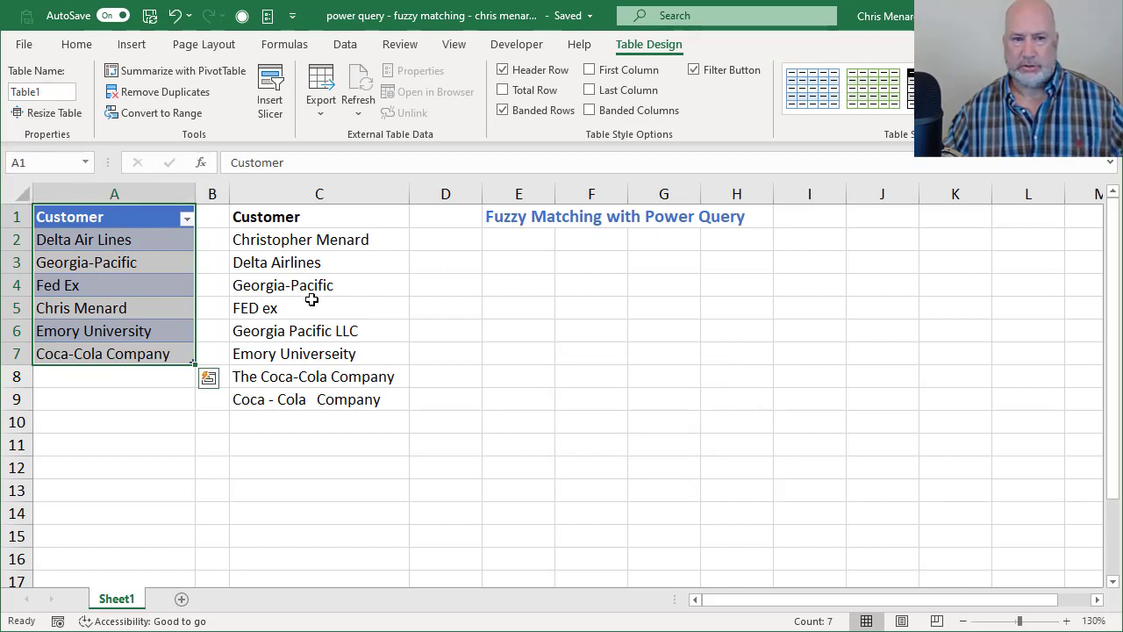
{"action": "left_click", "coordinate": [291, 259]}
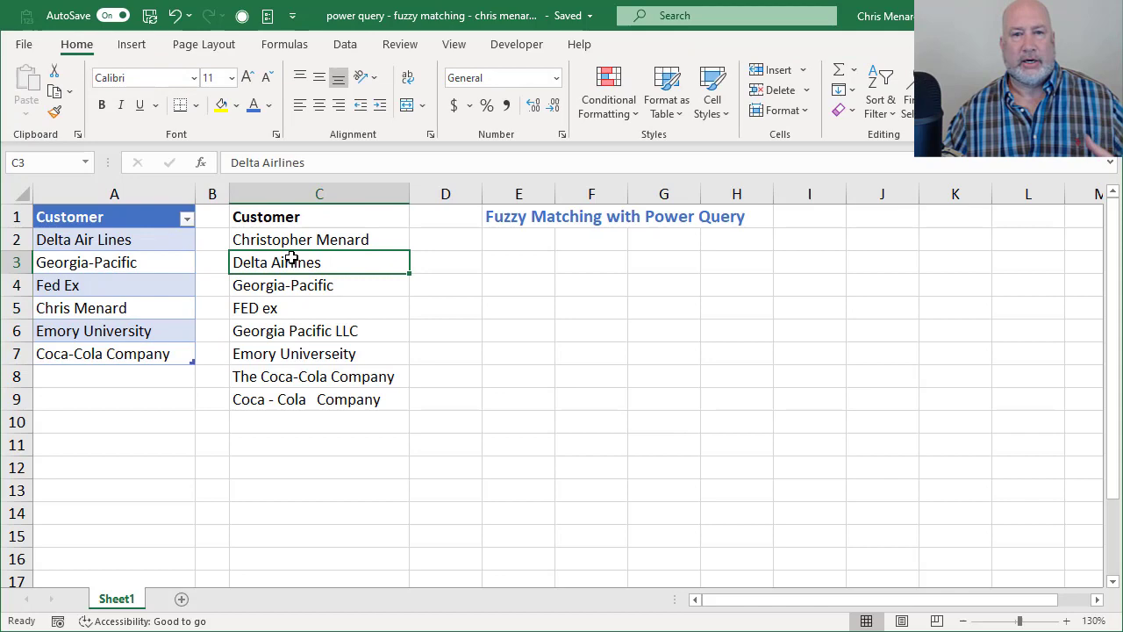
- Format the C1:C9 Customer list as a Light-style table with headers, named Table2
{"action": "left_click", "coordinate": [668, 110]}
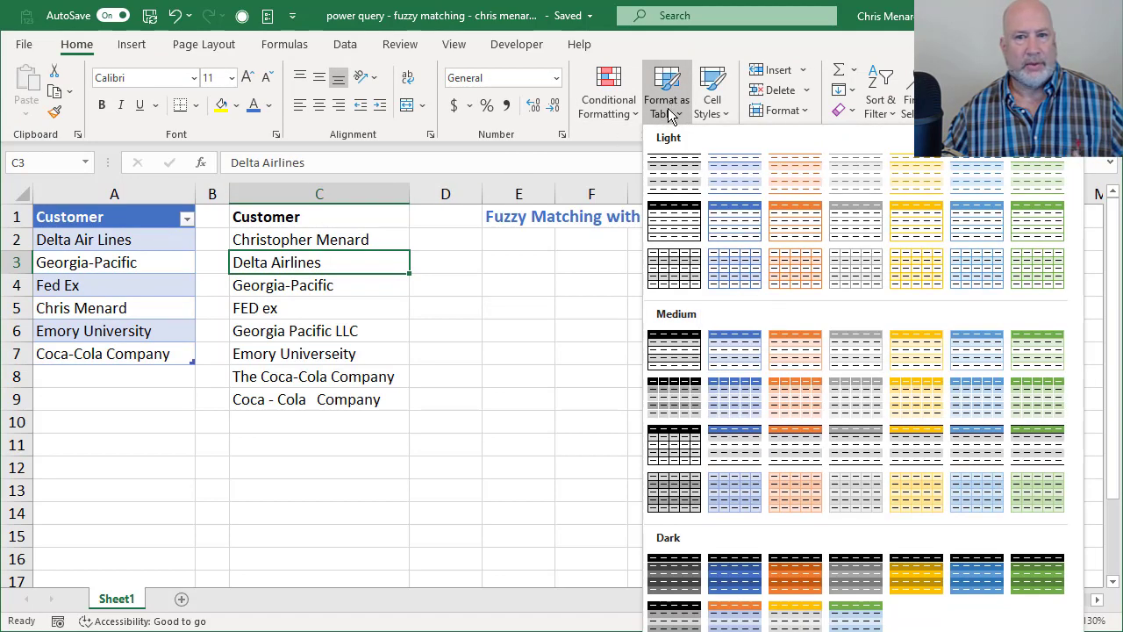
{"action": "left_click", "coordinate": [742, 225]}
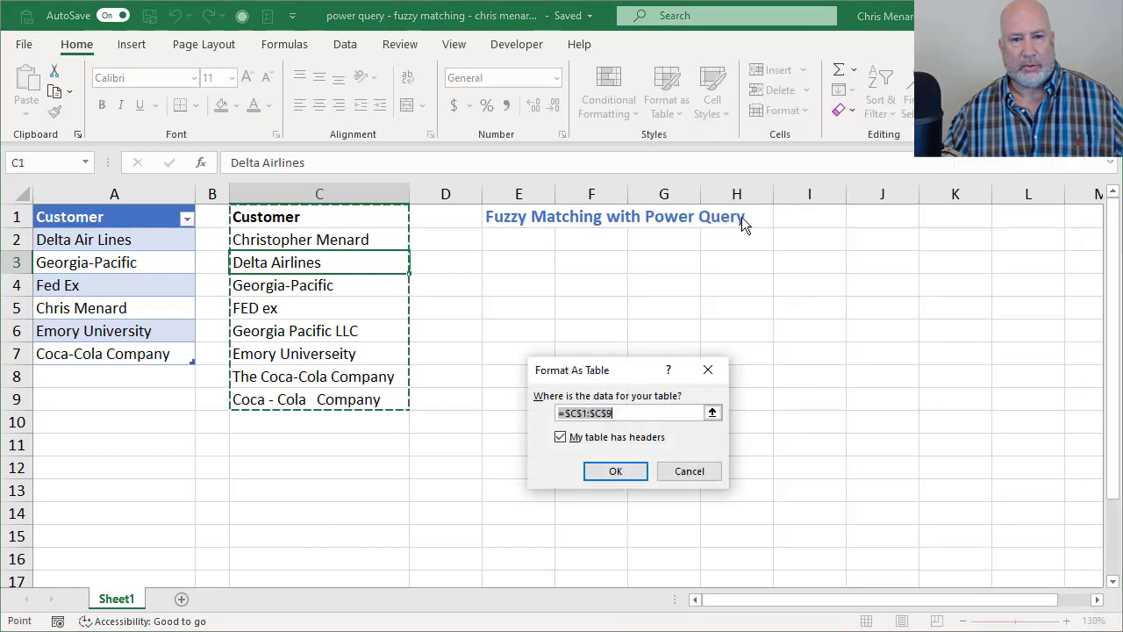
{"action": "left_click", "coordinate": [616, 472]}
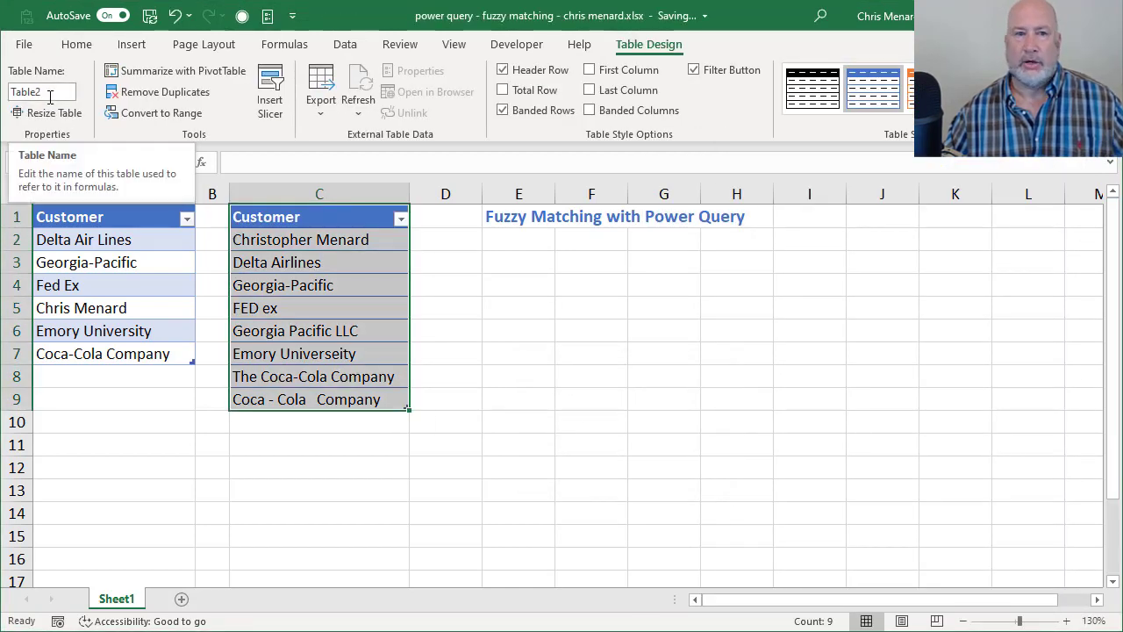
{"action": "left_click", "coordinate": [302, 262]}
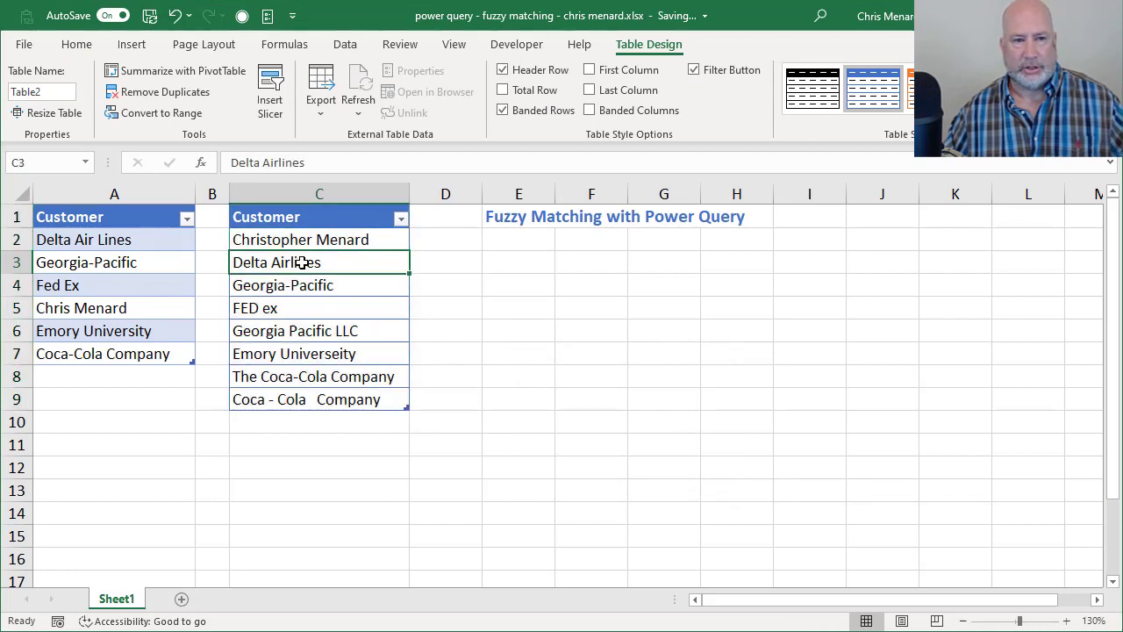
{"action": "left_click", "coordinate": [154, 259]}
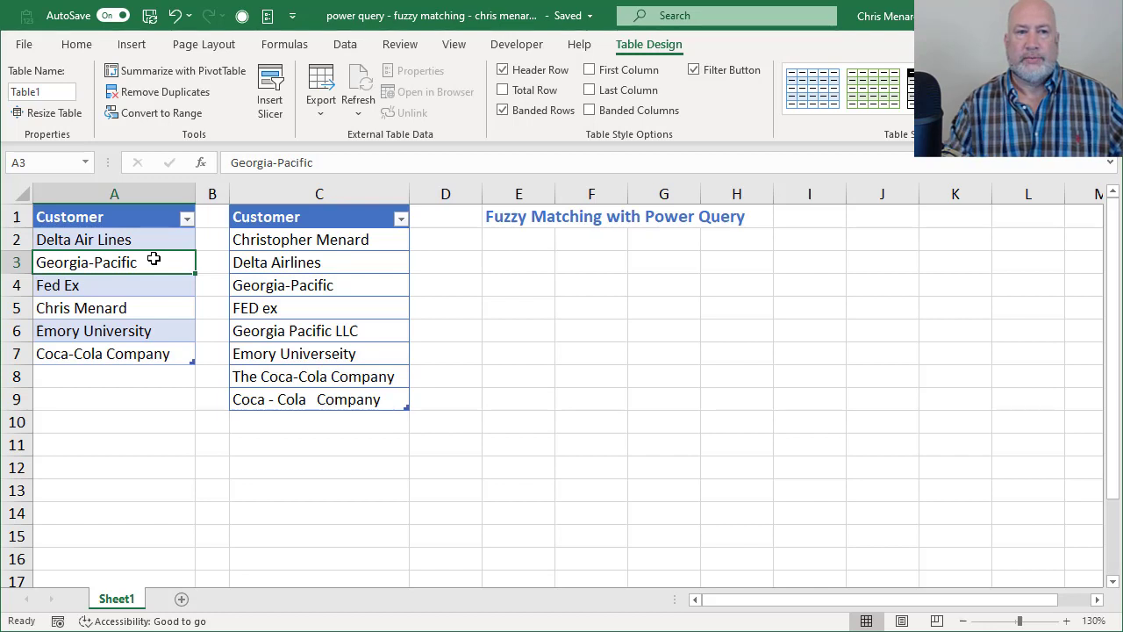
- Load Table1 into Power Query as a connection-only query
{"action": "left_click", "coordinate": [344, 45]}
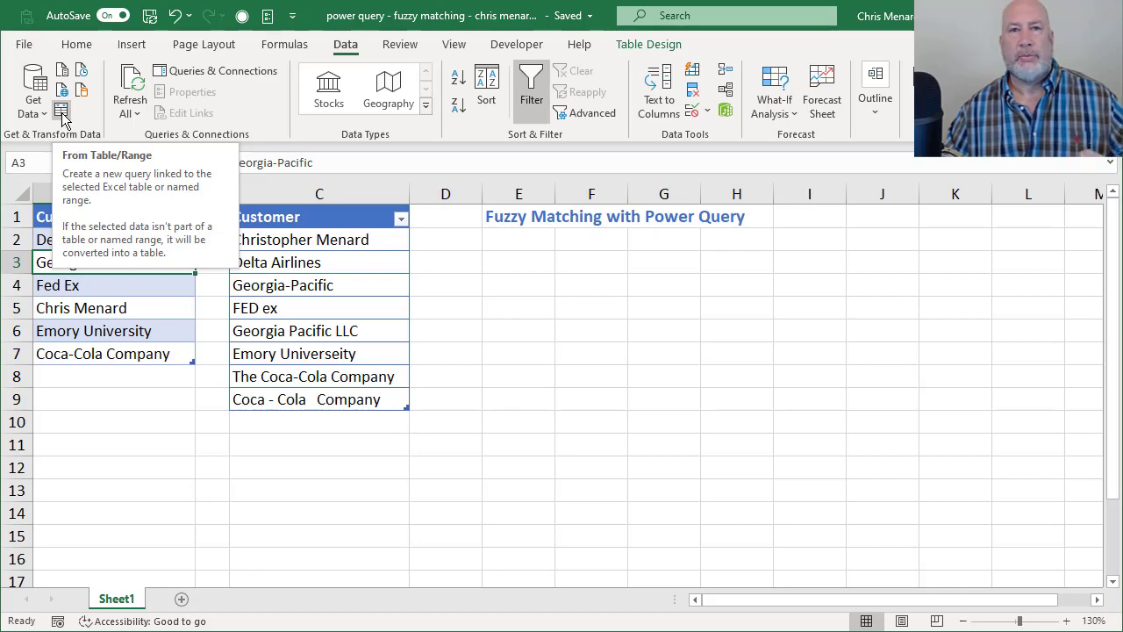
{"action": "left_click", "coordinate": [61, 112]}
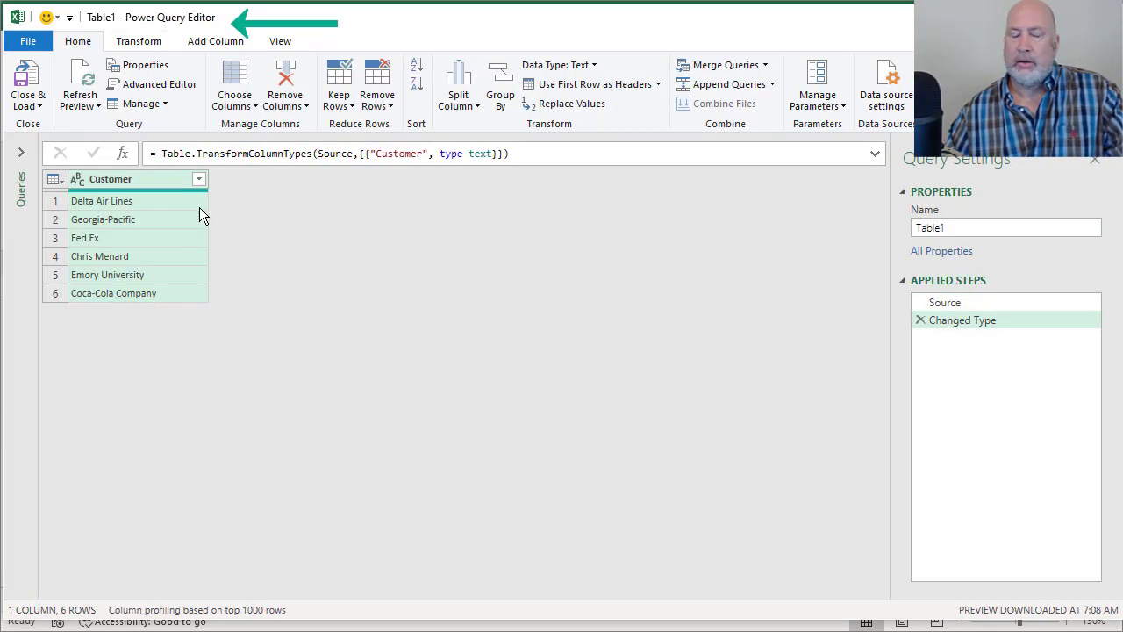
{"action": "left_click", "coordinate": [37, 106]}
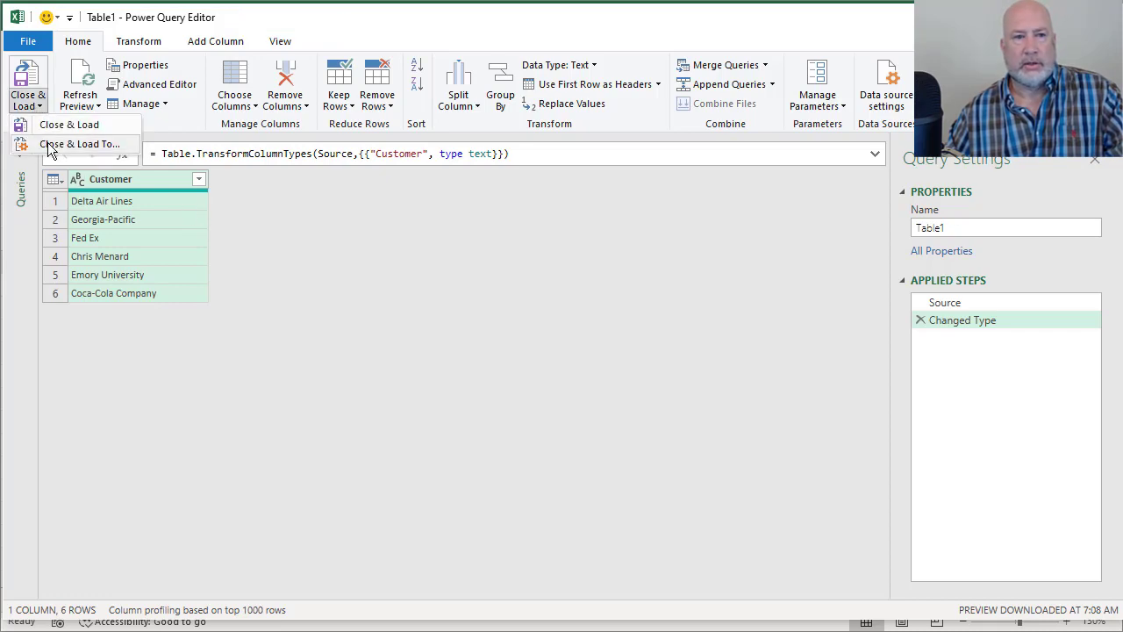
{"action": "left_click", "coordinate": [50, 148]}
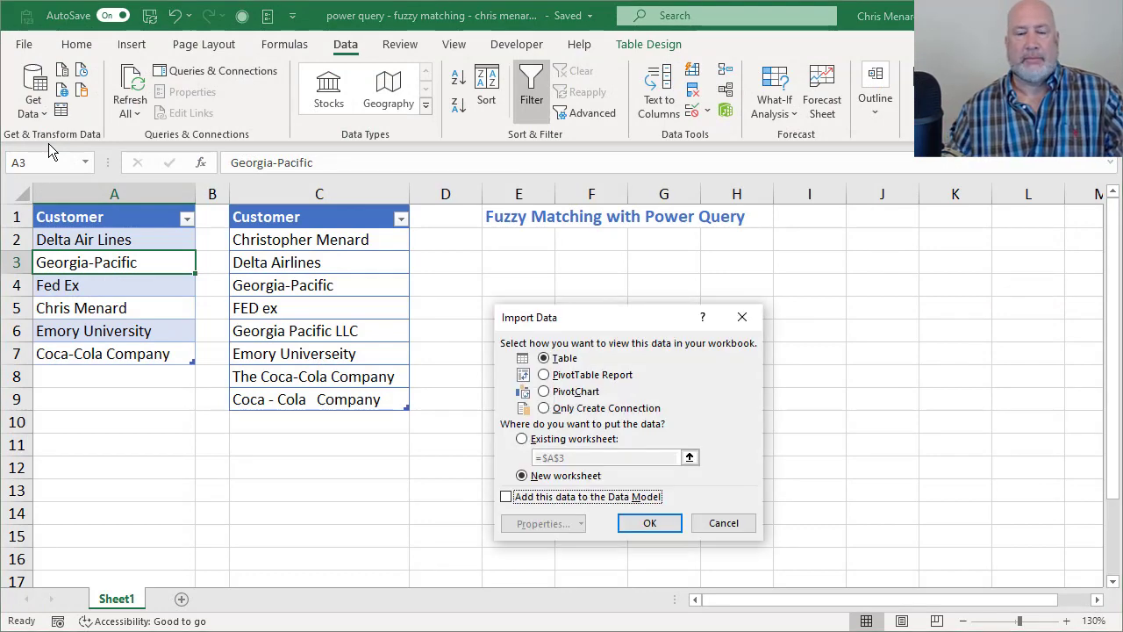
{"action": "left_click", "coordinate": [544, 409]}
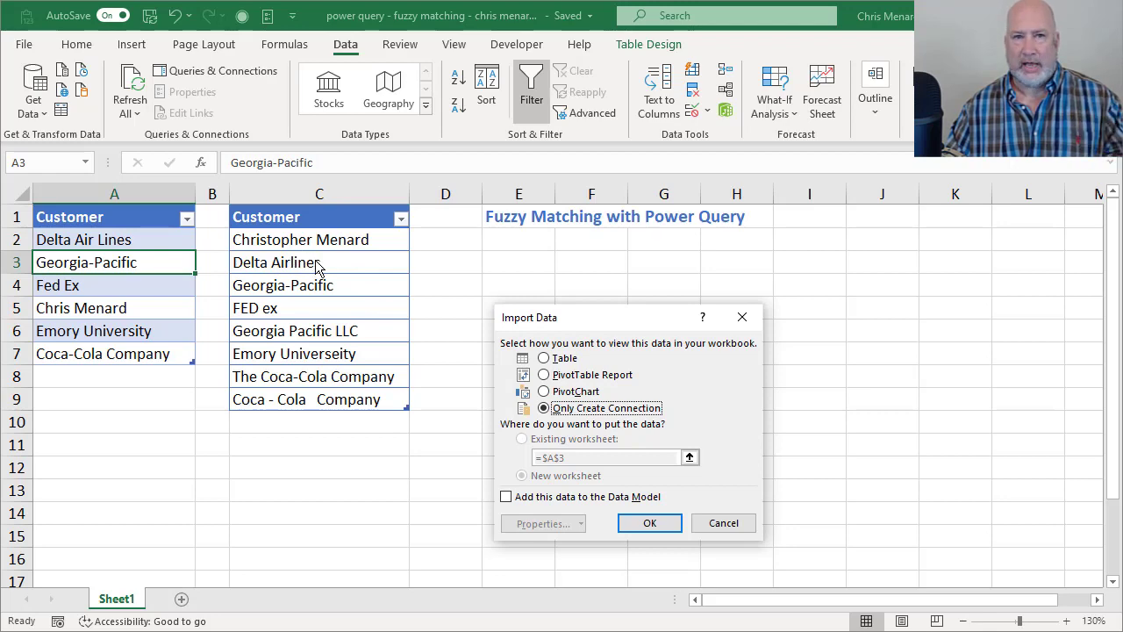
{"action": "left_click", "coordinate": [651, 523]}
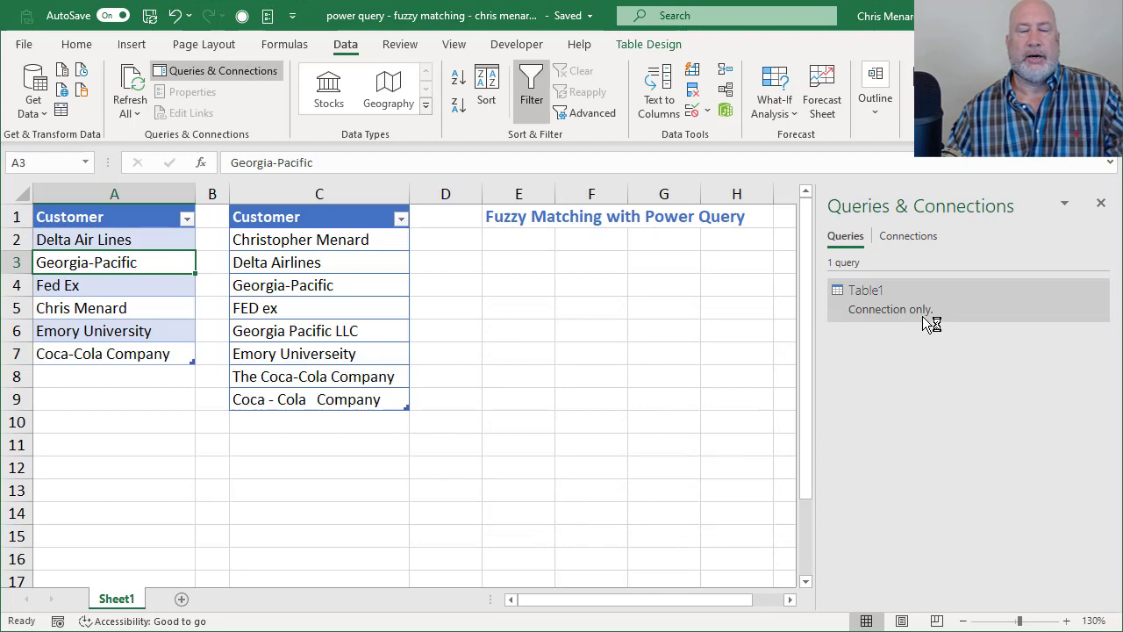
{"action": "mouse_move", "coordinate": [923, 318]}
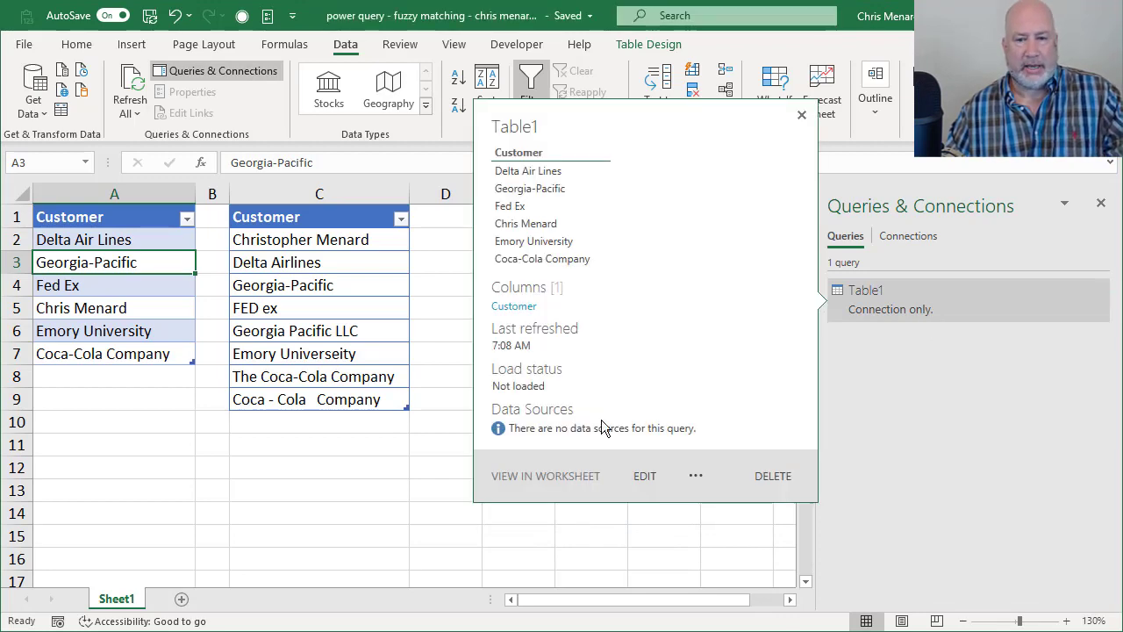
{"action": "left_click", "coordinate": [341, 331]}
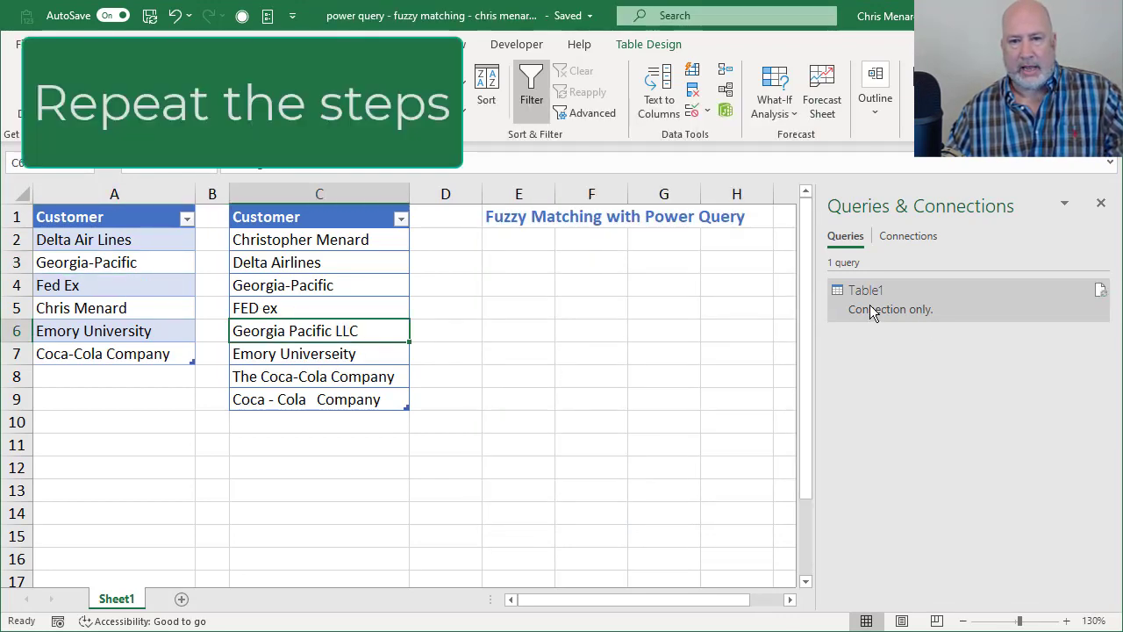
- Load the second Customer table into Power Query as the connection-only query Table2
{"action": "left_click", "coordinate": [339, 252]}
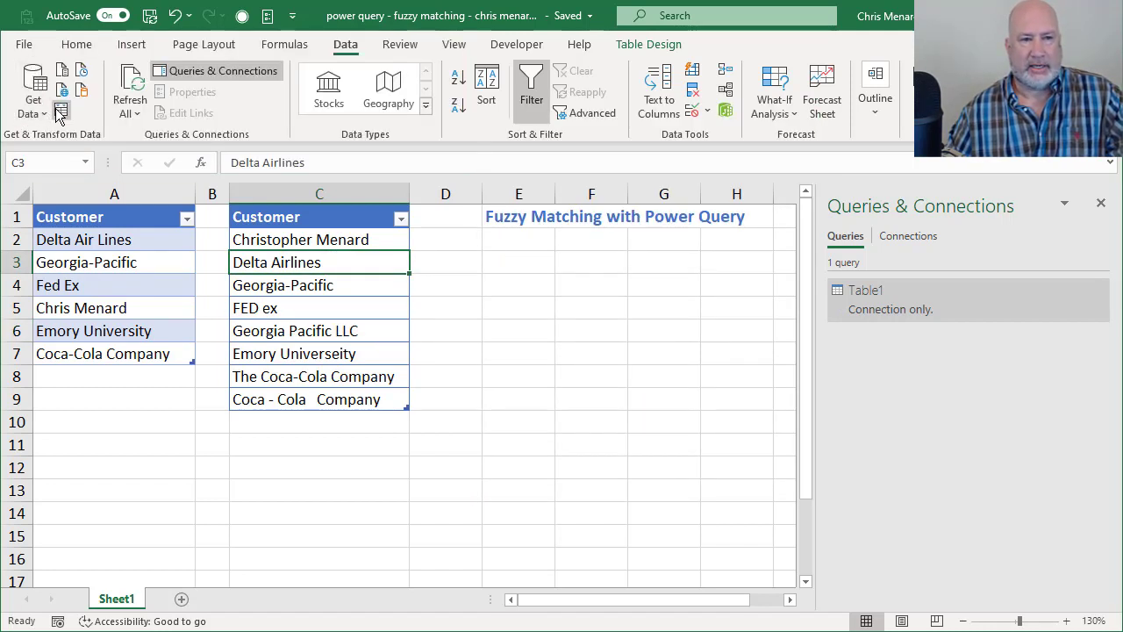
{"action": "left_click", "coordinate": [58, 113]}
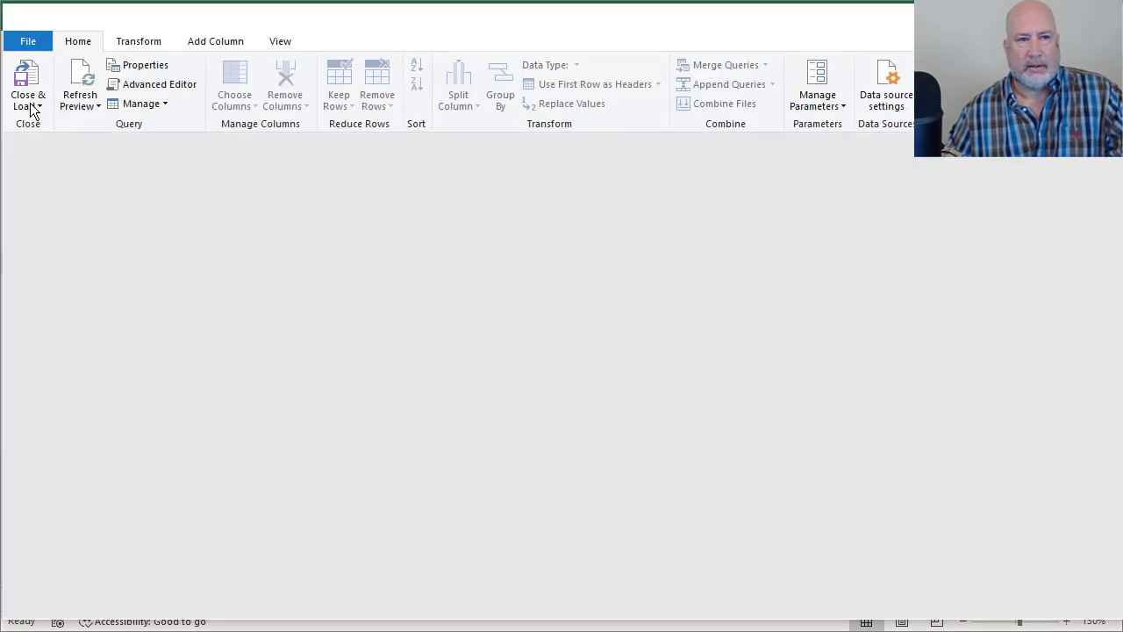
{"action": "left_click", "coordinate": [30, 107]}
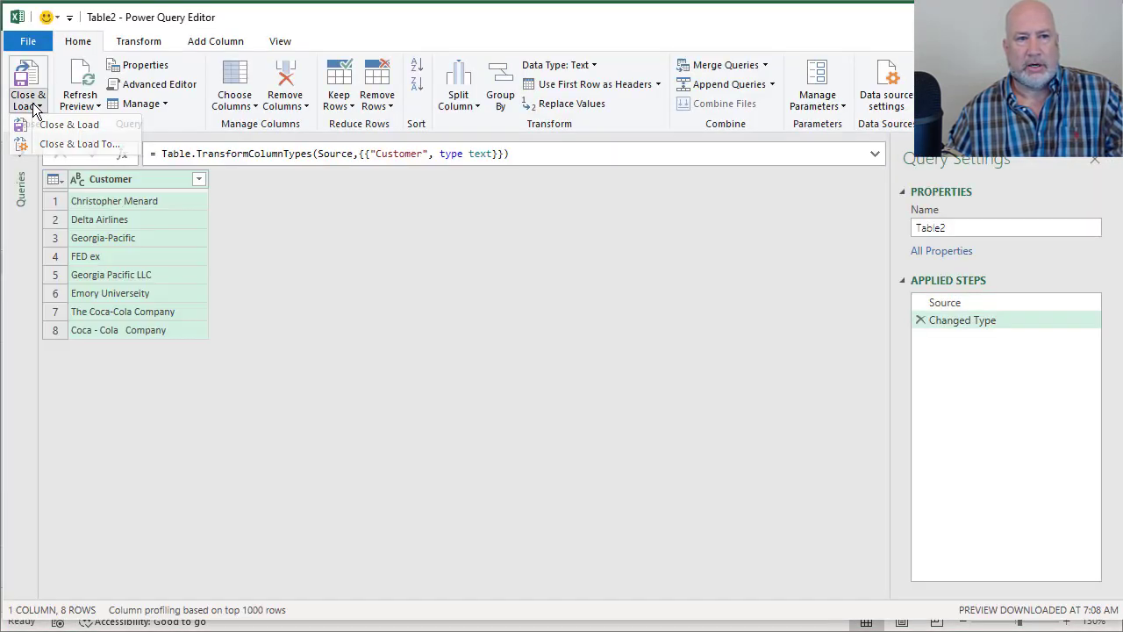
{"action": "left_click", "coordinate": [54, 151]}
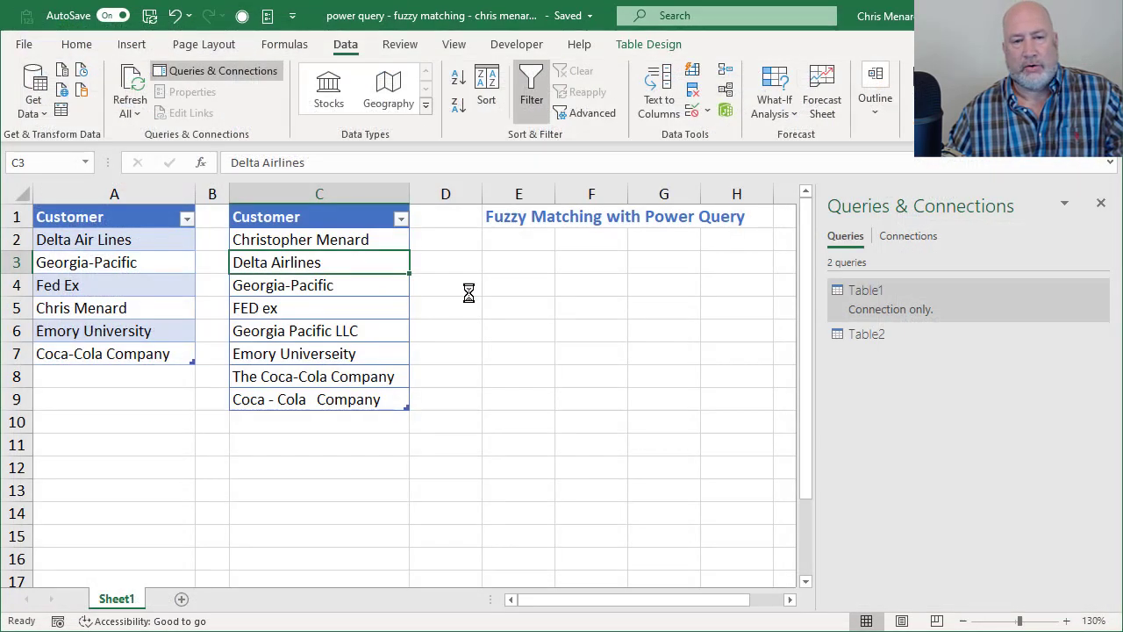
{"action": "left_click", "coordinate": [562, 408]}
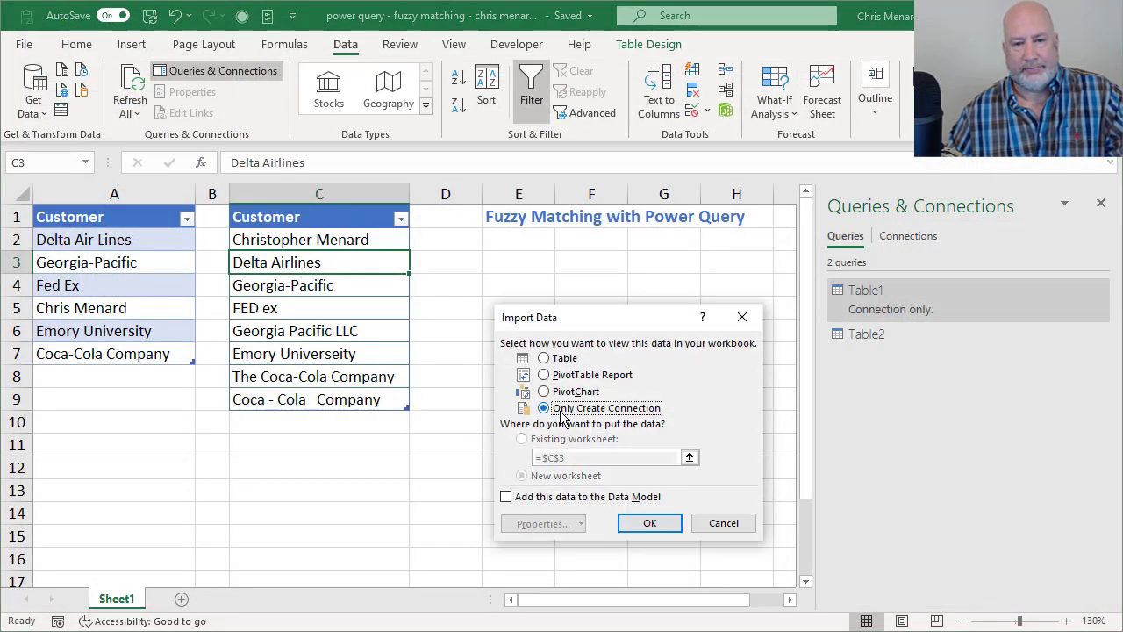
{"action": "left_click", "coordinate": [645, 523]}
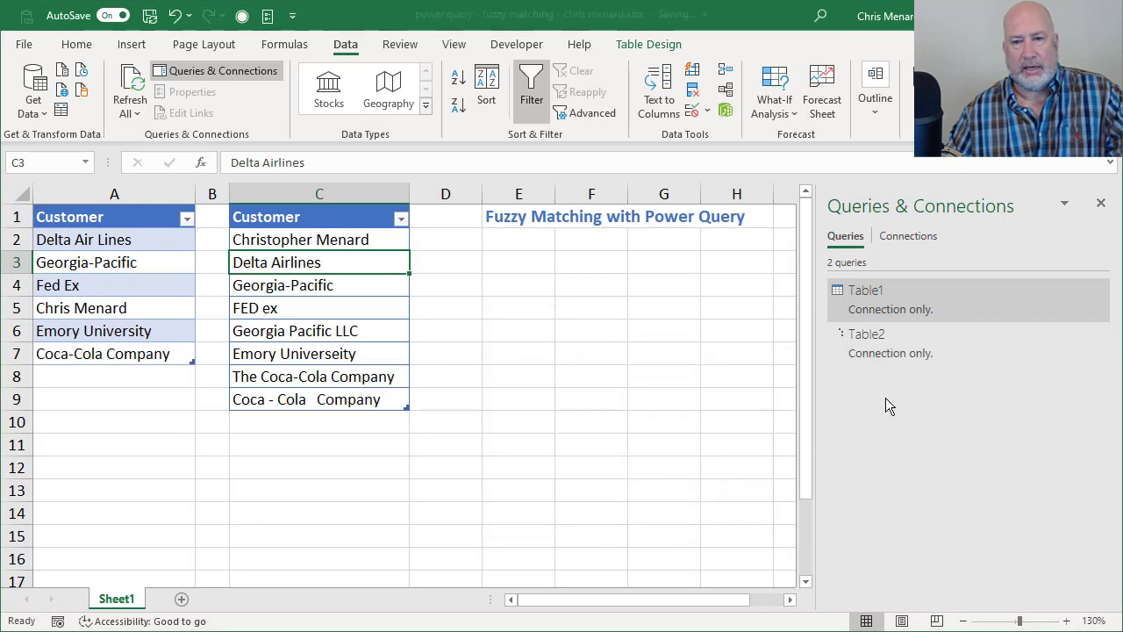
{"action": "mouse_move", "coordinate": [843, 353]}
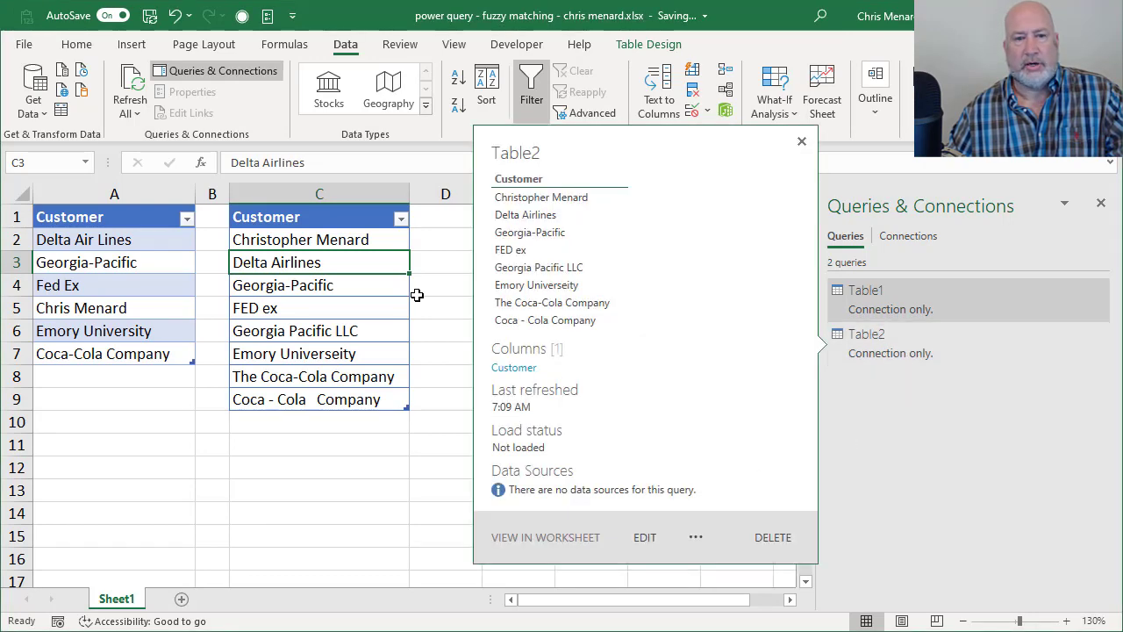
{"action": "left_click", "coordinate": [387, 302]}
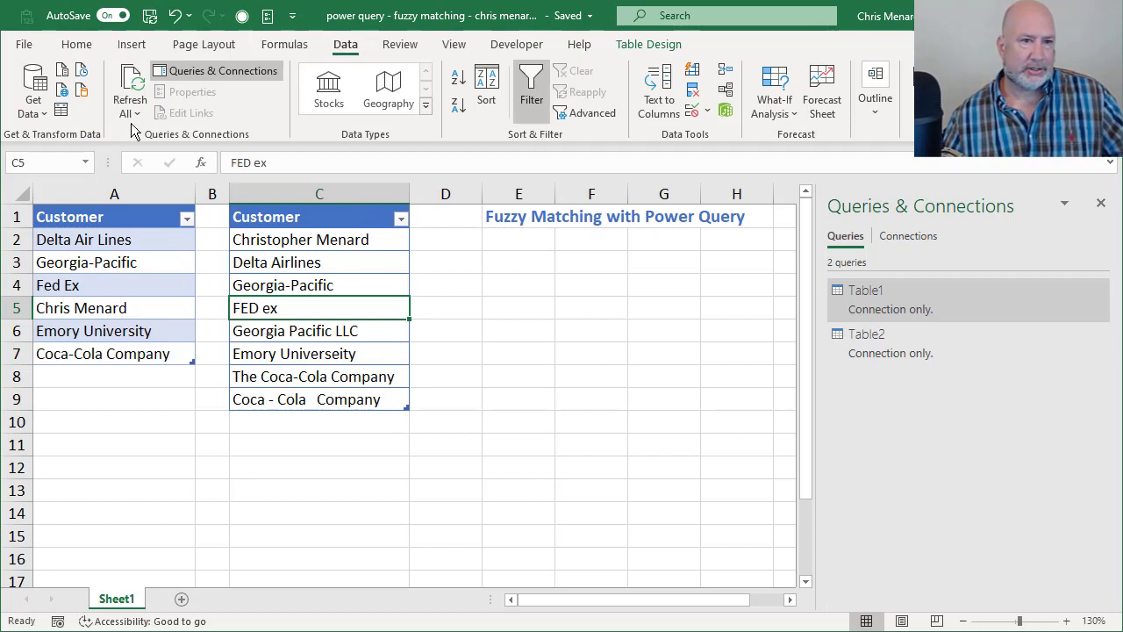
- Start a Merge from Get Data > Combine Queries, with the dialog fully in view
{"action": "left_click", "coordinate": [33, 112]}
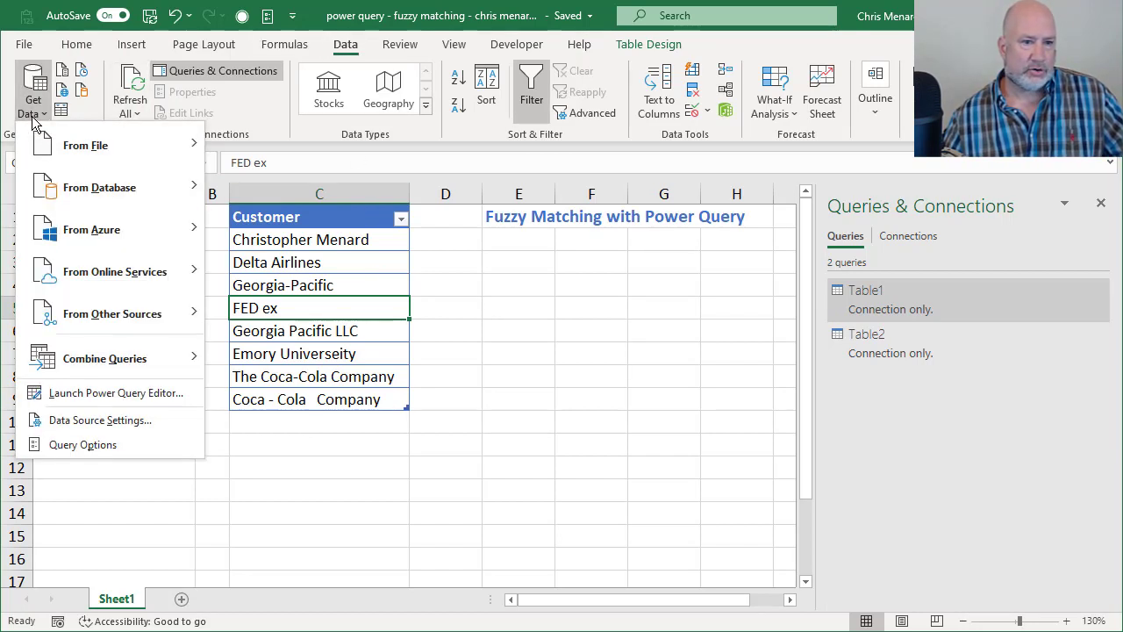
{"action": "mouse_move", "coordinate": [53, 145]}
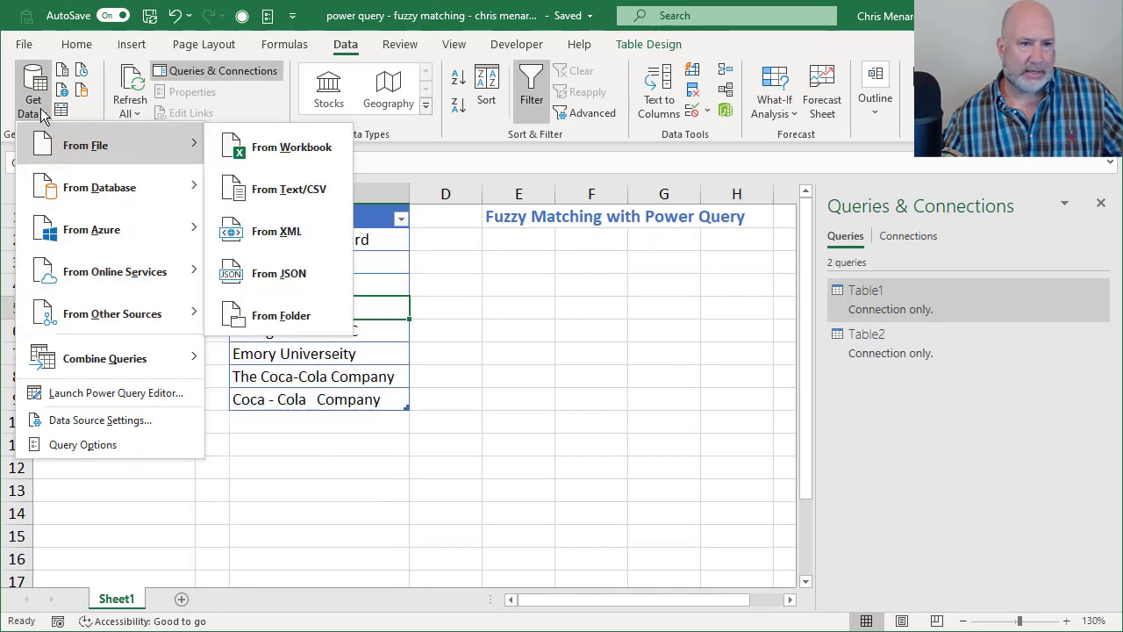
{"action": "mouse_move", "coordinate": [90, 364]}
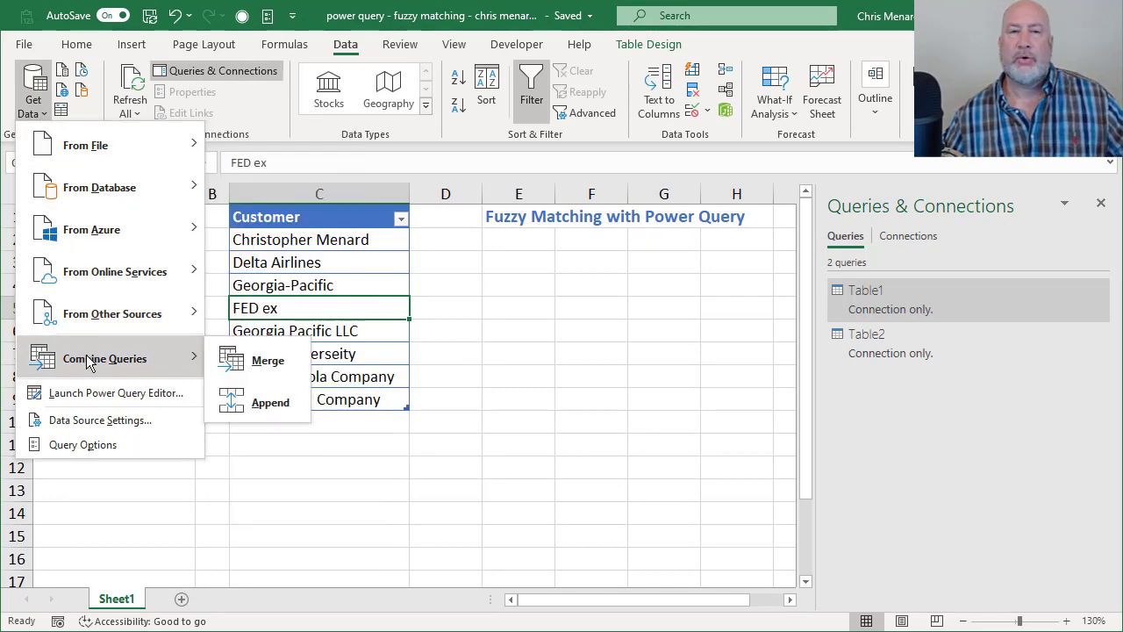
{"action": "left_click", "coordinate": [266, 362]}
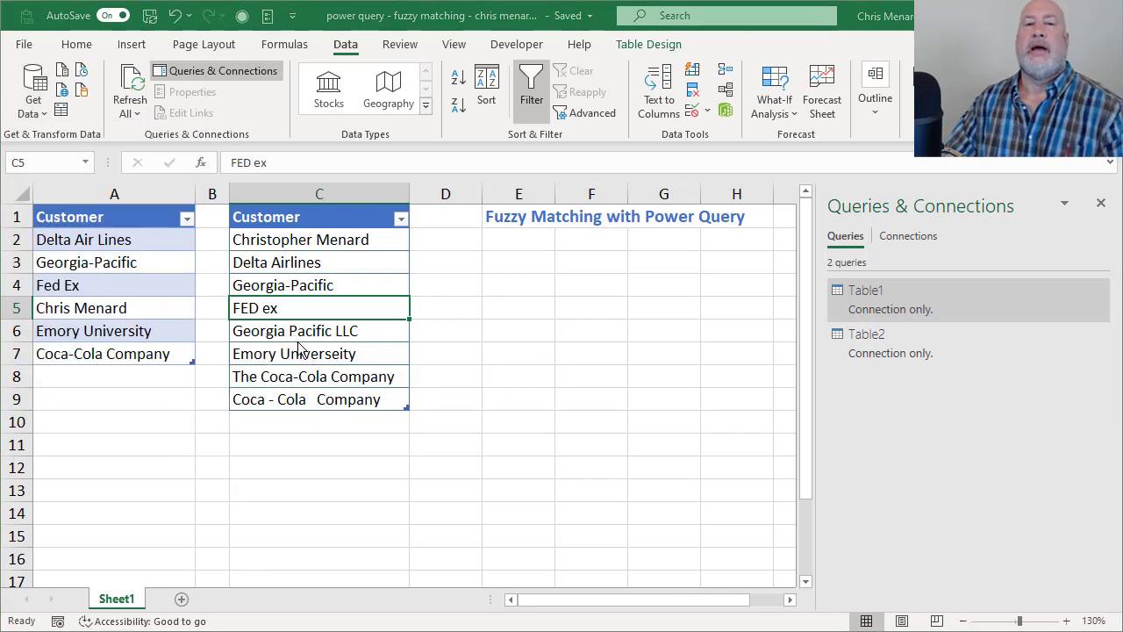
{"action": "mouse_move", "coordinate": [621, 250]}
{"action": "left_mouse_down"}
{"action": "mouse_move", "coordinate": [615, 224]}
{"action": "mouse_move", "coordinate": [446, 27]}
{"action": "mouse_move", "coordinate": [647, 39]}
{"action": "mouse_move", "coordinate": [713, 26]}
{"action": "left_mouse_up"}
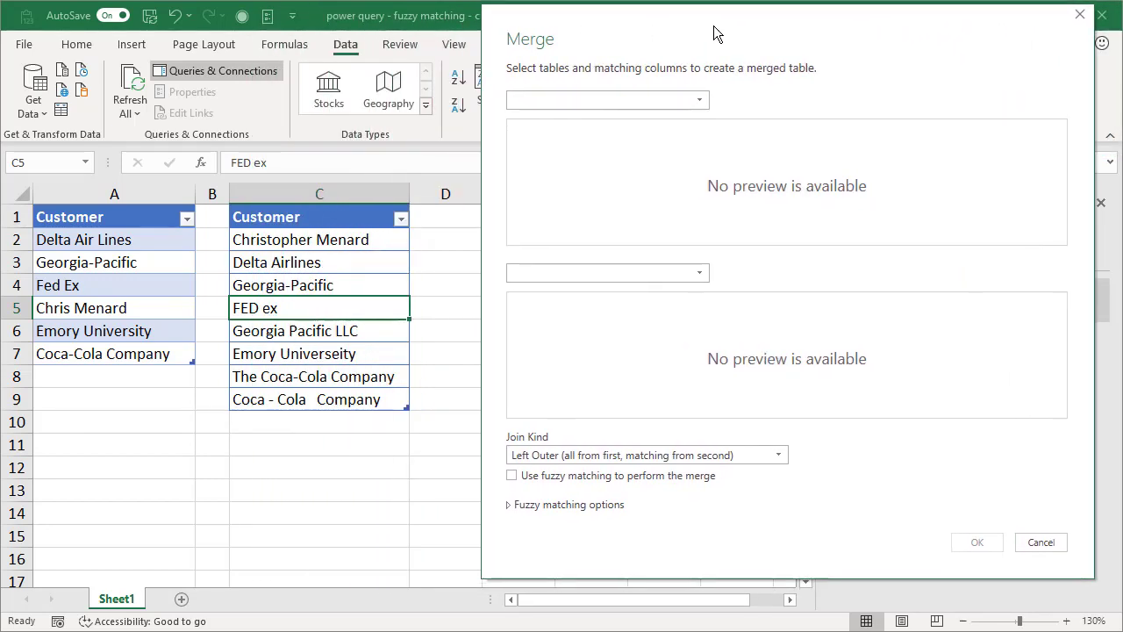
- Choose Table1 as the first table and Table2 as the second in the Merge dialog
{"action": "left_click", "coordinate": [690, 102]}
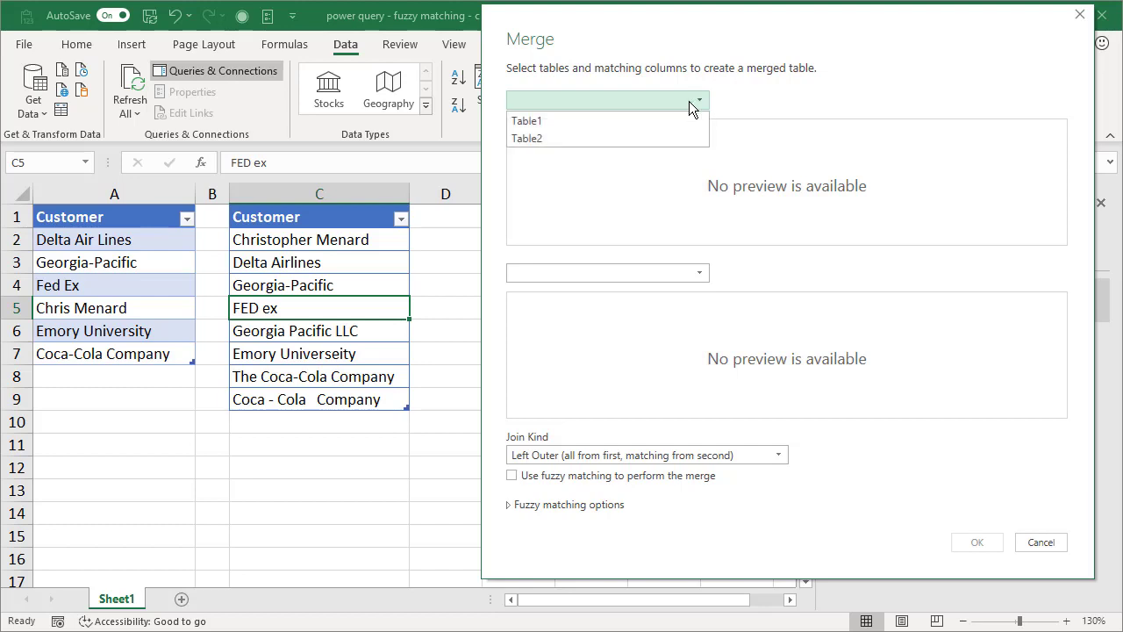
{"action": "left_click", "coordinate": [614, 120]}
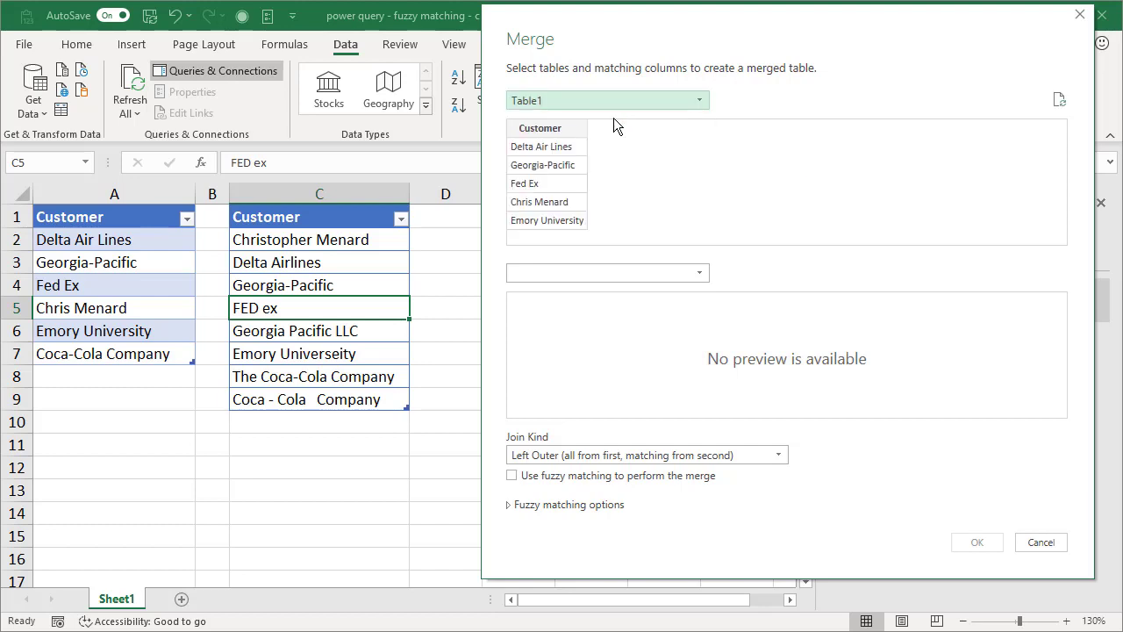
{"action": "left_click", "coordinate": [682, 273]}
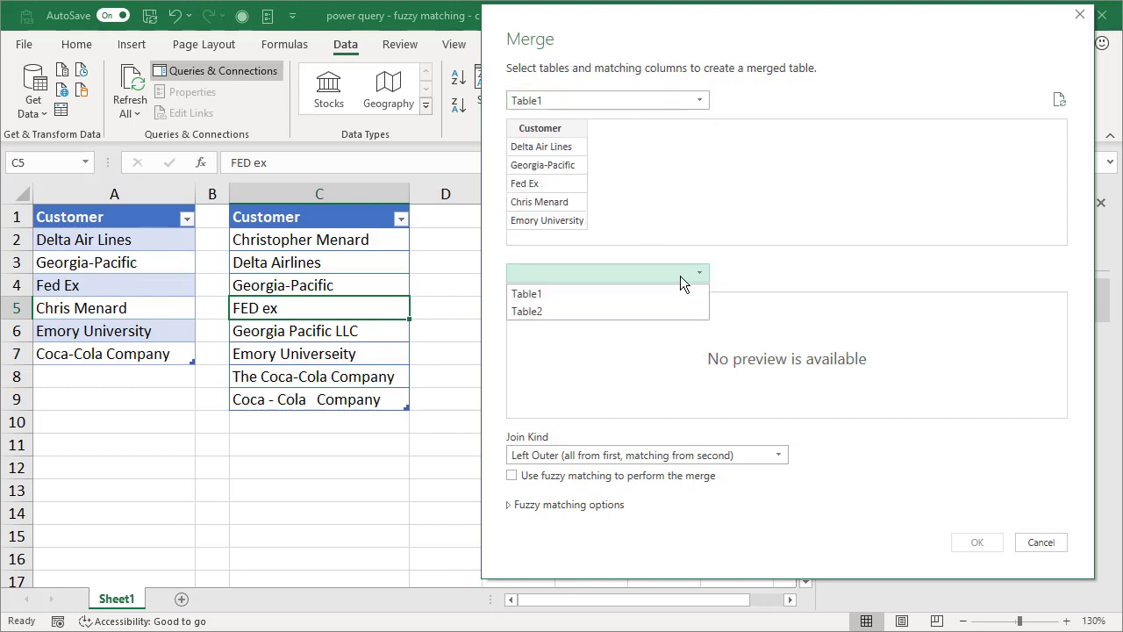
{"action": "left_click", "coordinate": [591, 316]}
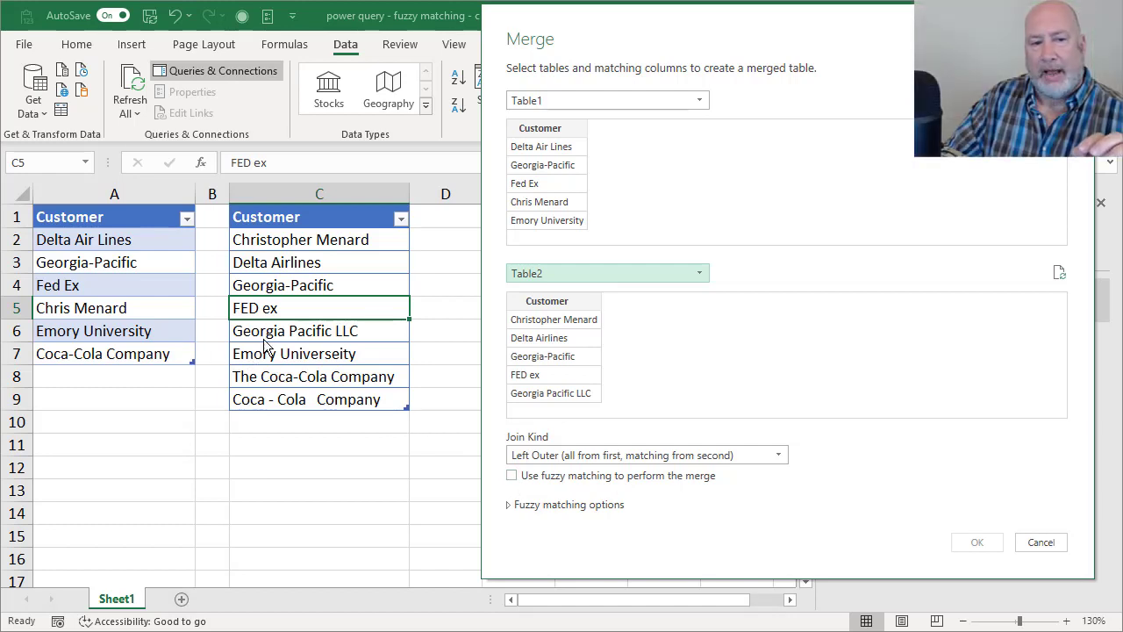
- Enable fuzzy matching and join on the Customer column of both Table1 and Table2
{"action": "left_click", "coordinate": [511, 478]}
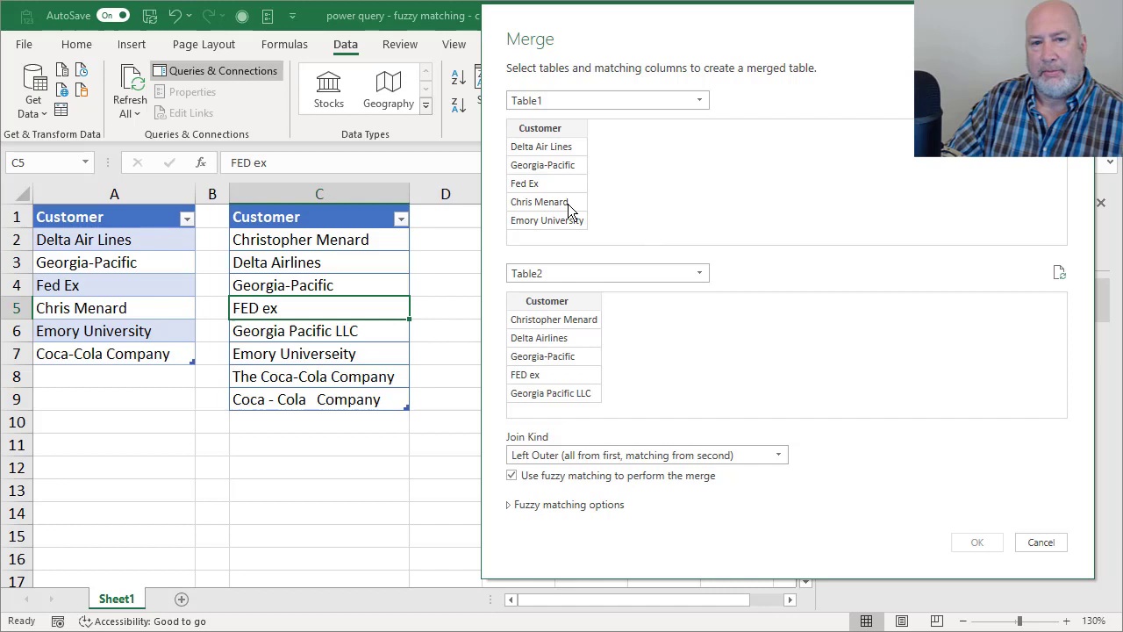
{"action": "left_click", "coordinate": [564, 181]}
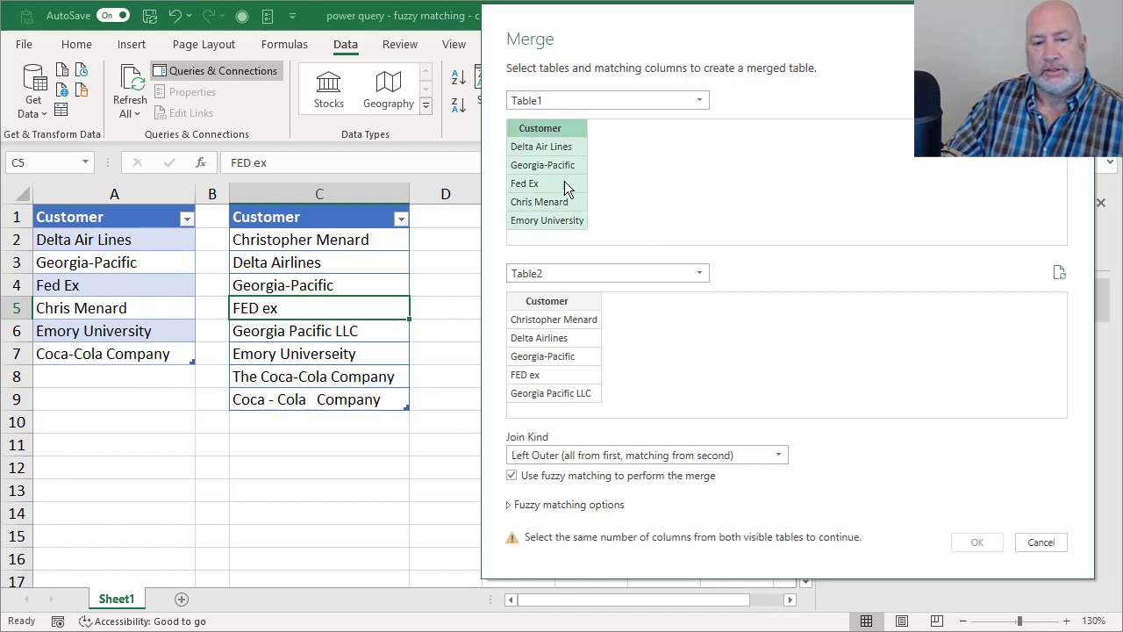
{"action": "left_click", "coordinate": [566, 351]}
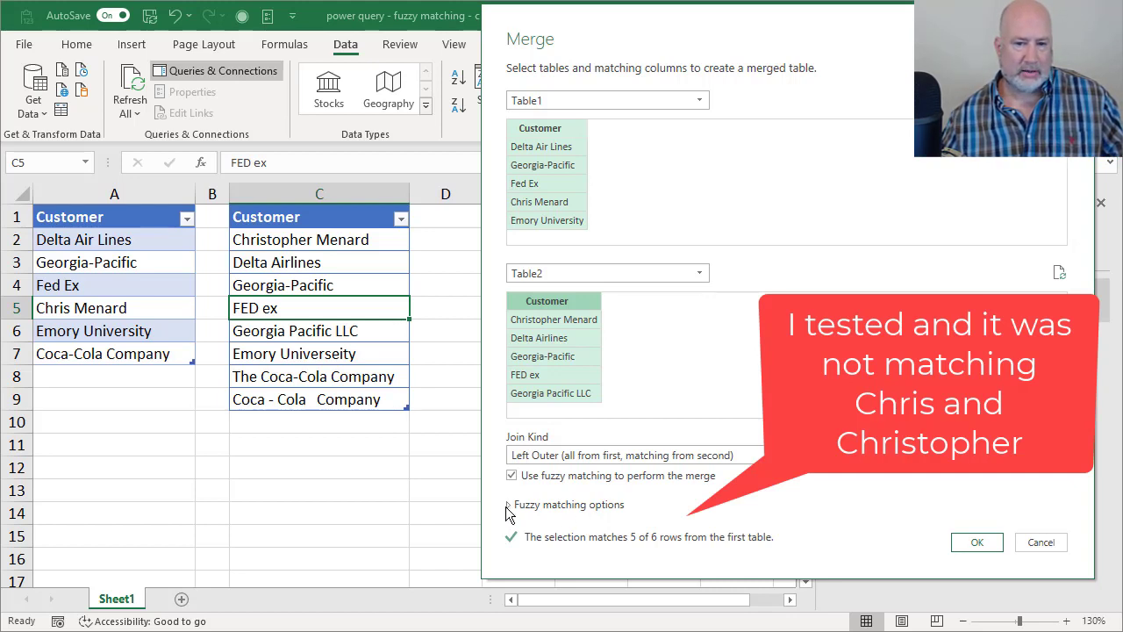
- Show fuzzy matching options and toggle Ignore case and combining text parts off and on to compare matches
{"action": "left_click", "coordinate": [508, 508]}
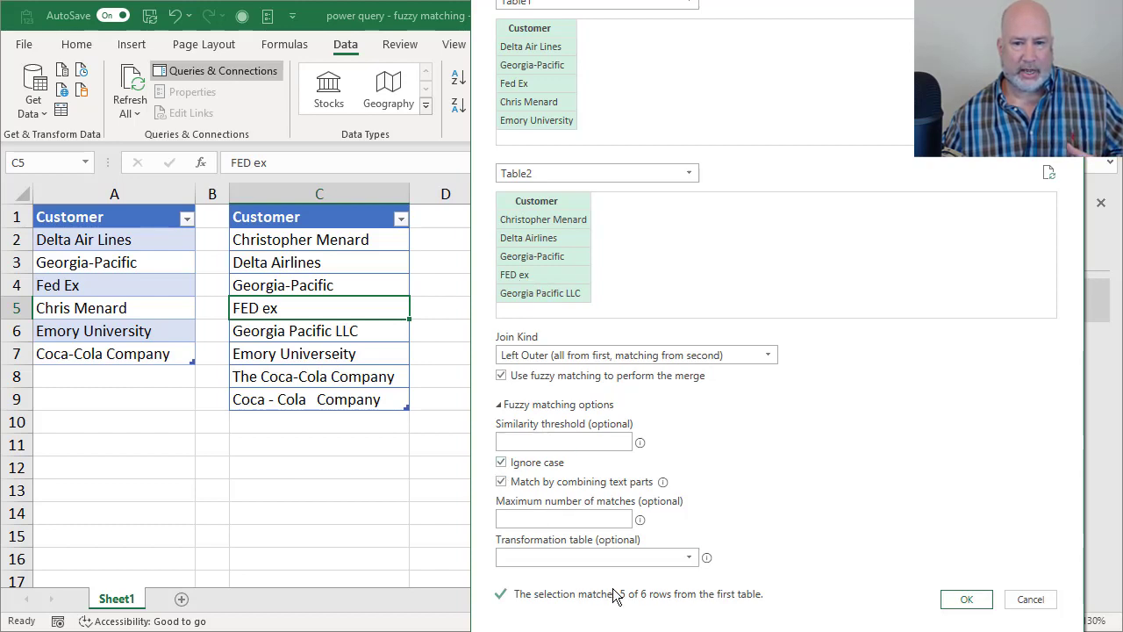
{"action": "left_click", "coordinate": [502, 463]}
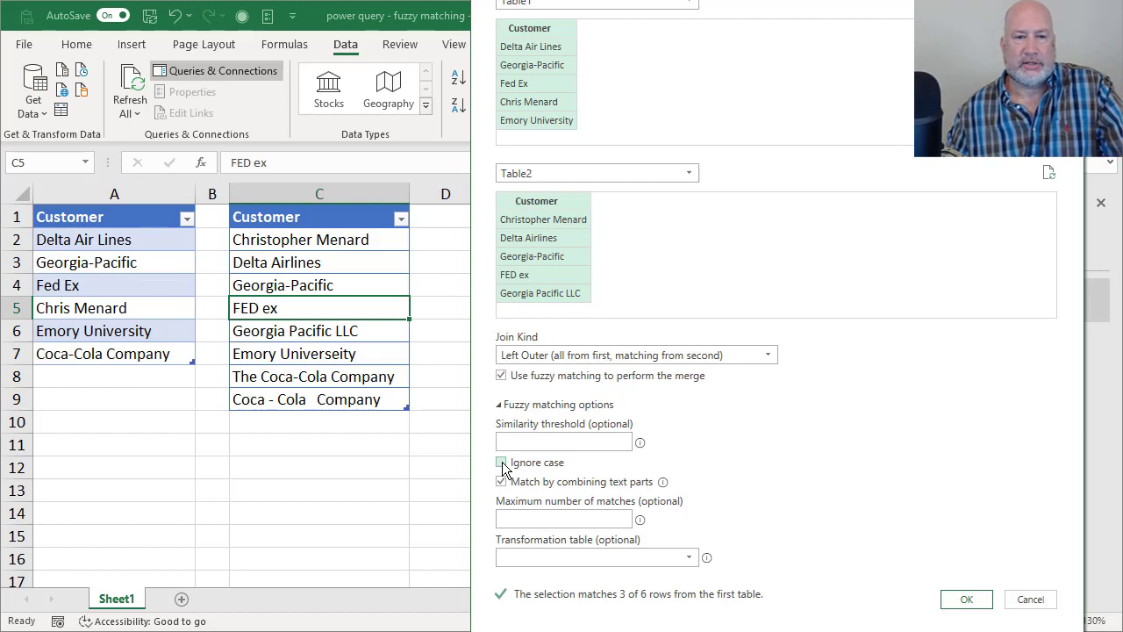
{"action": "left_click", "coordinate": [502, 463]}
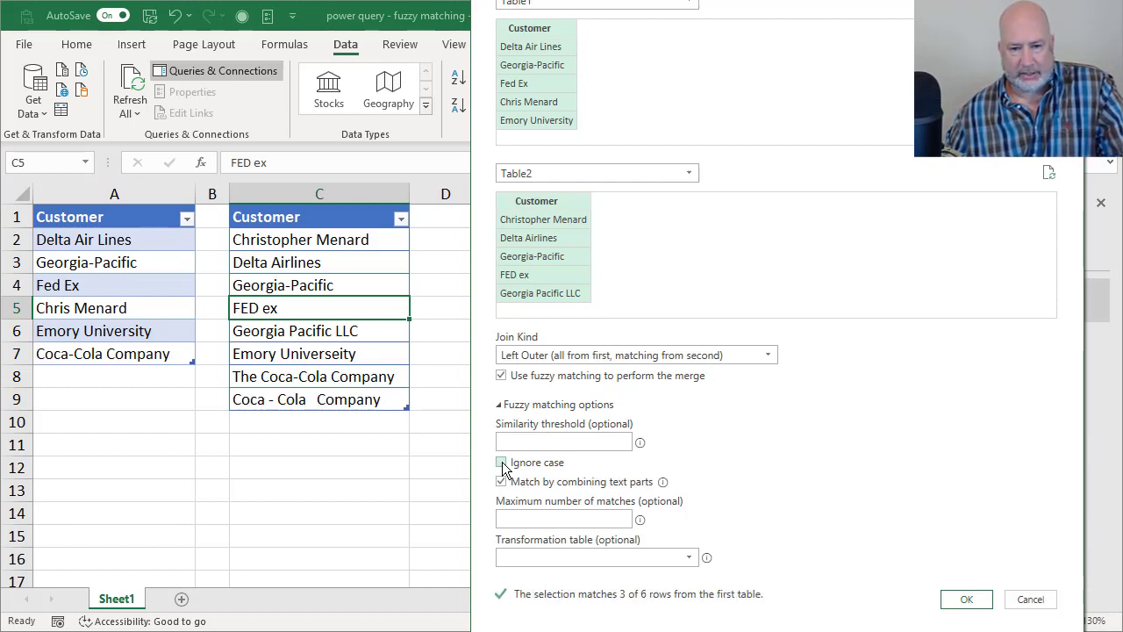
{"action": "left_click", "coordinate": [502, 464]}
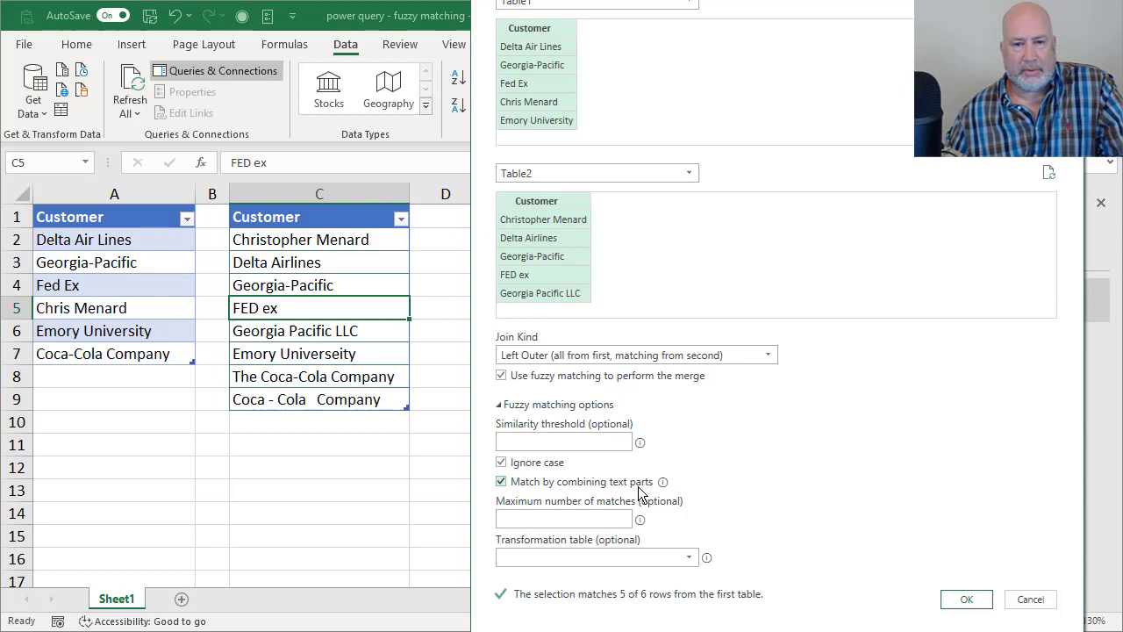
{"action": "left_click", "coordinate": [501, 482]}
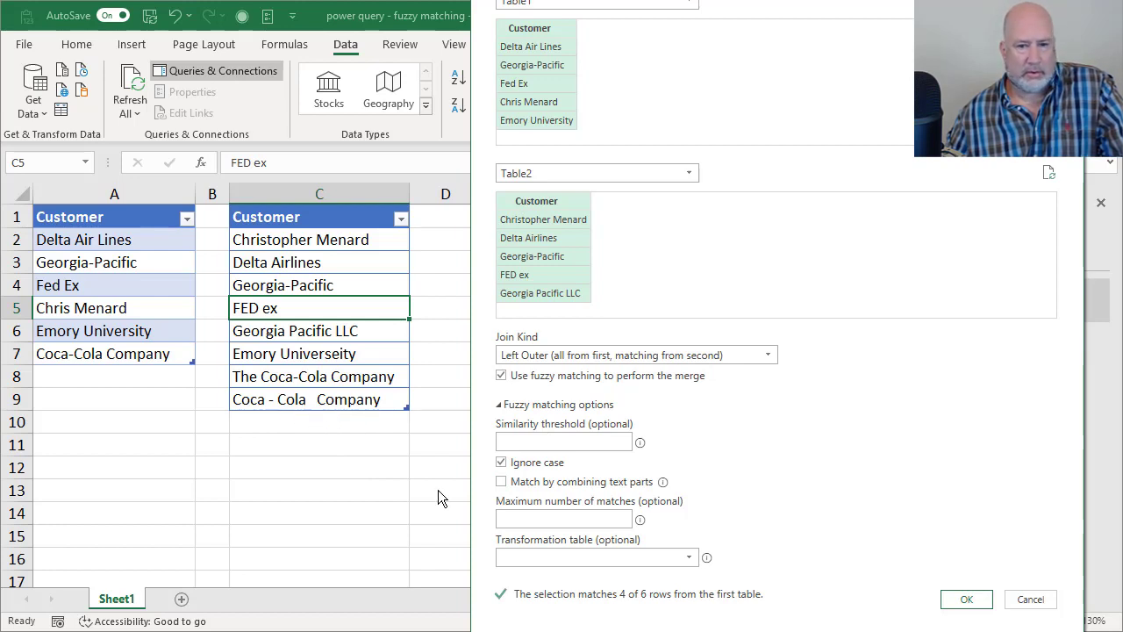
{"action": "left_click", "coordinate": [500, 483]}
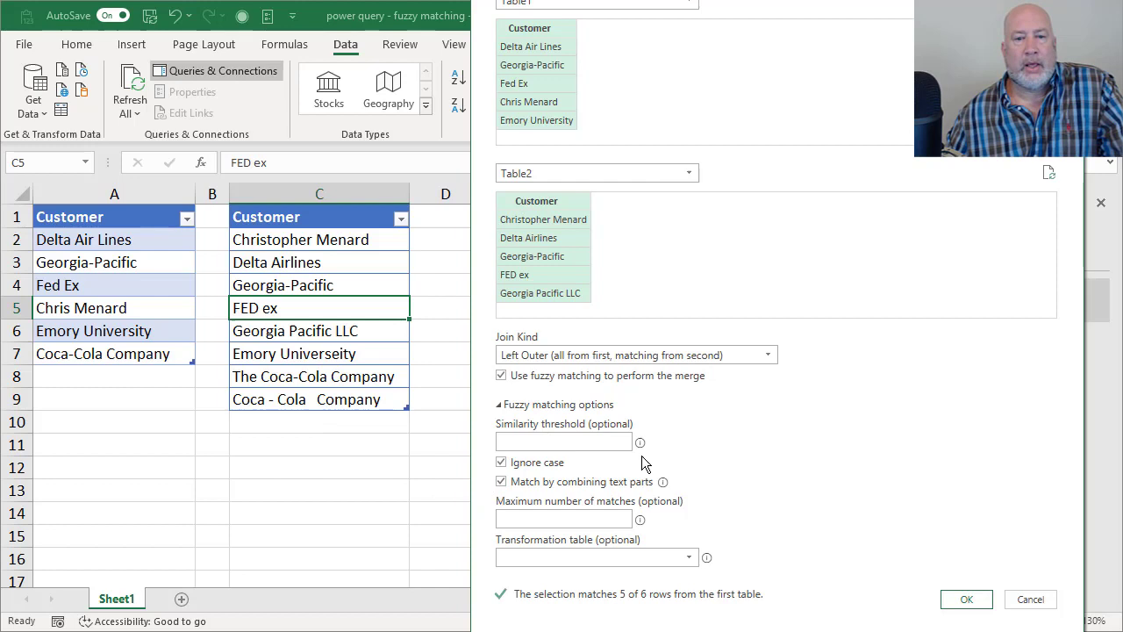
{"action": "mouse_move", "coordinate": [642, 444]}
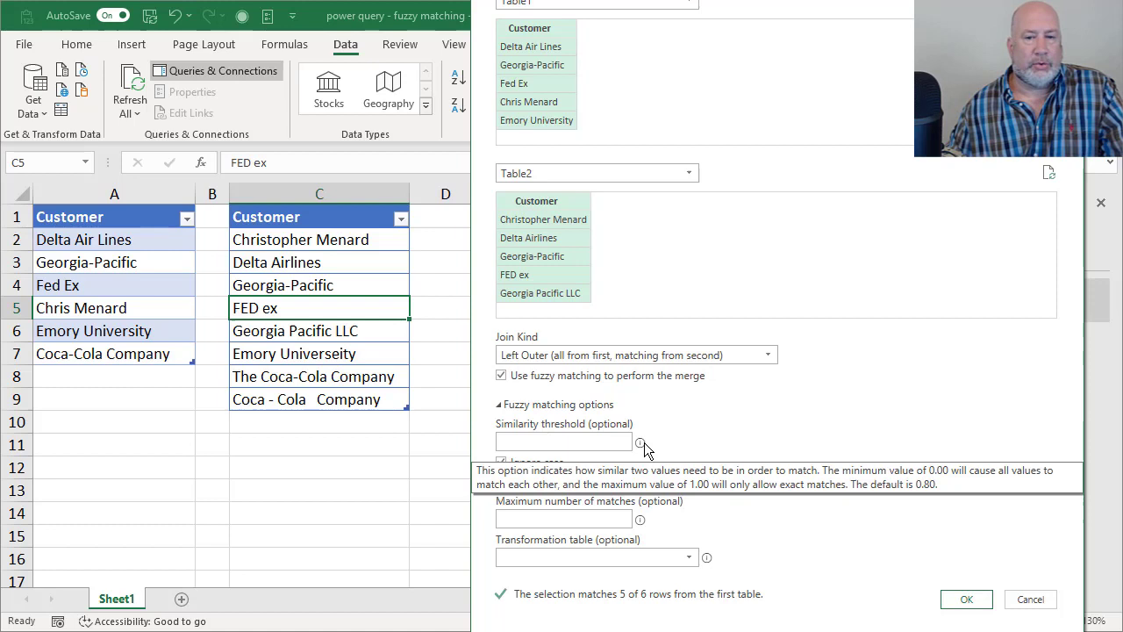
- Recheck match counts by toggling Ignore case and combining text parts off and back on
{"action": "left_click", "coordinate": [601, 440]}
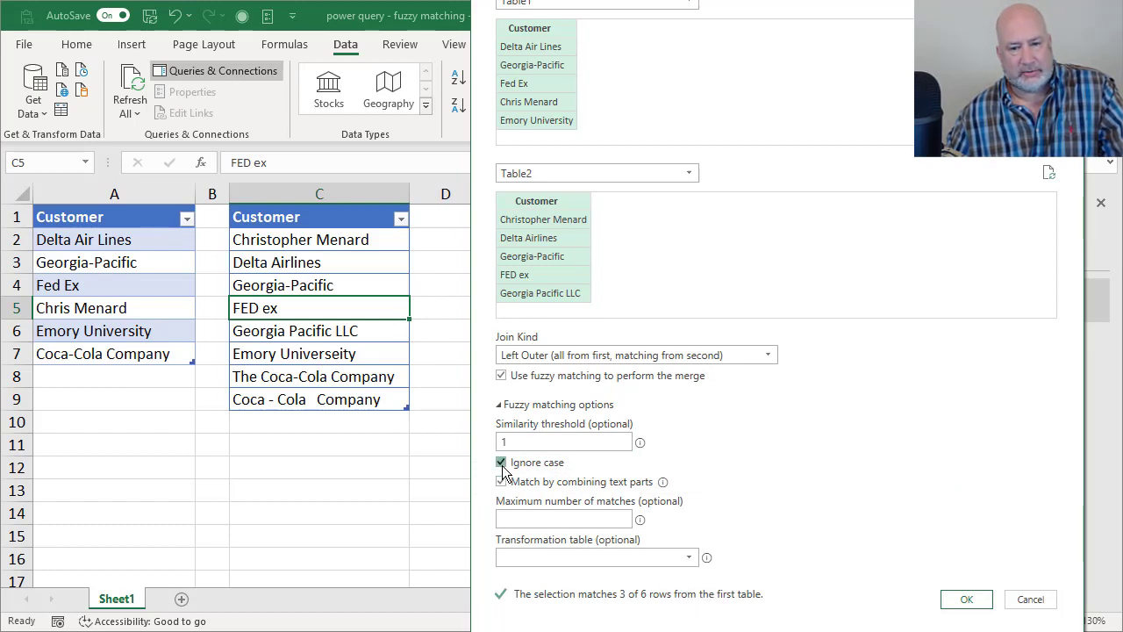
{"action": "left_click", "coordinate": [501, 462]}
{"action": "left_click", "coordinate": [502, 482]}
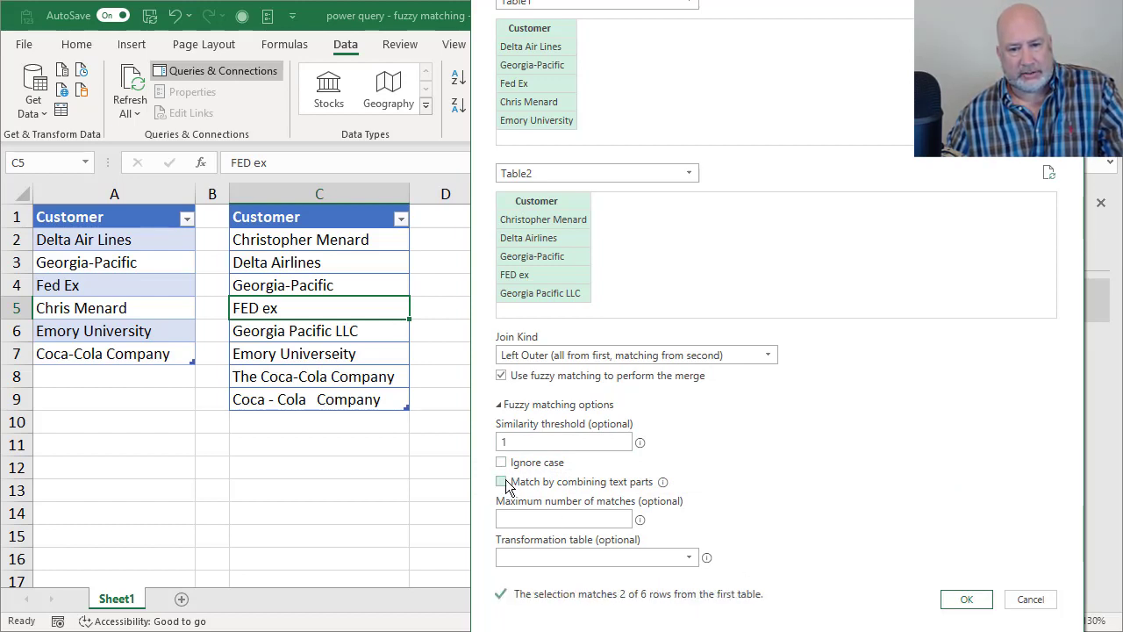
{"action": "left_click", "coordinate": [503, 465]}
{"action": "left_click", "coordinate": [502, 482]}
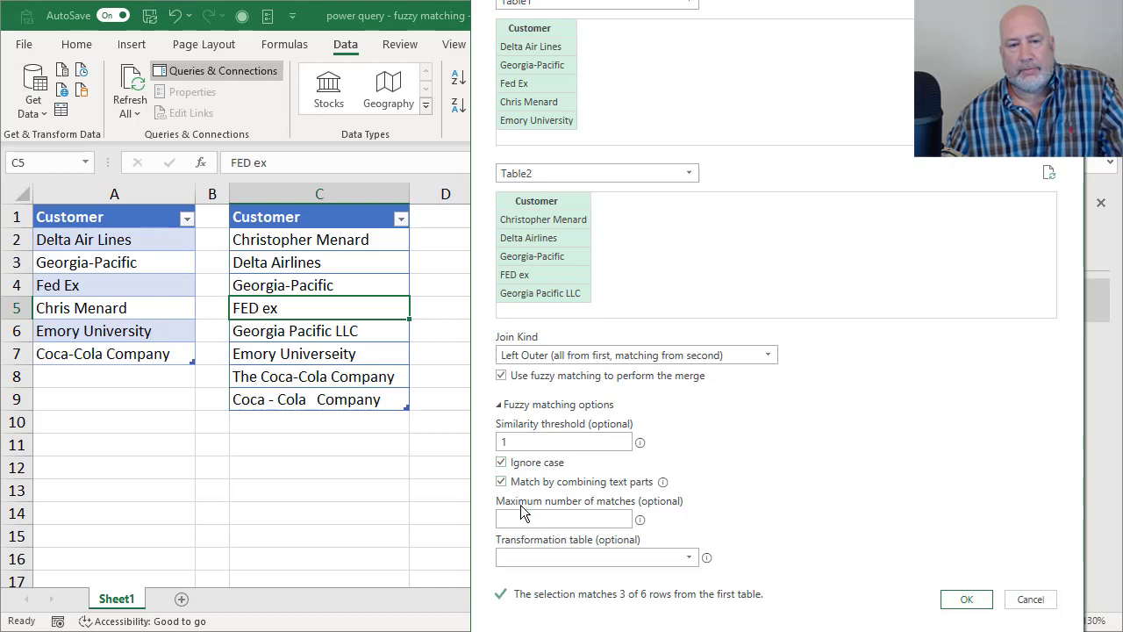
- Set the similarity threshold to .5 and confirm the fuzzy merge
{"action": "left_click", "coordinate": [515, 442]}
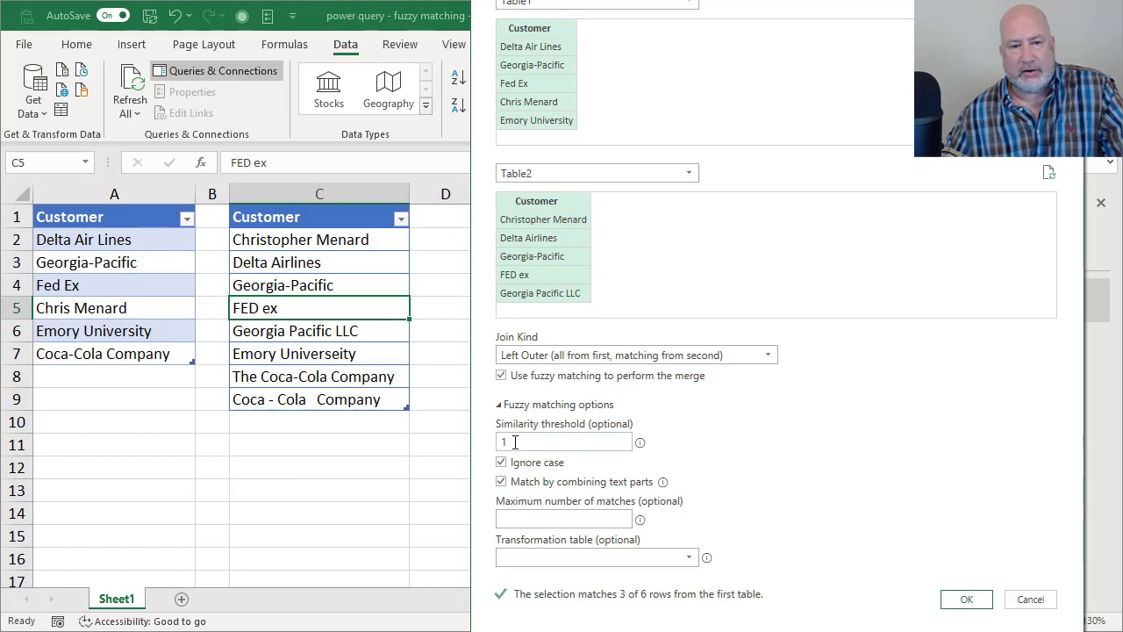
{"action": "left_click_drag", "start_coordinate": [515, 442], "coordinate": [477, 446]}
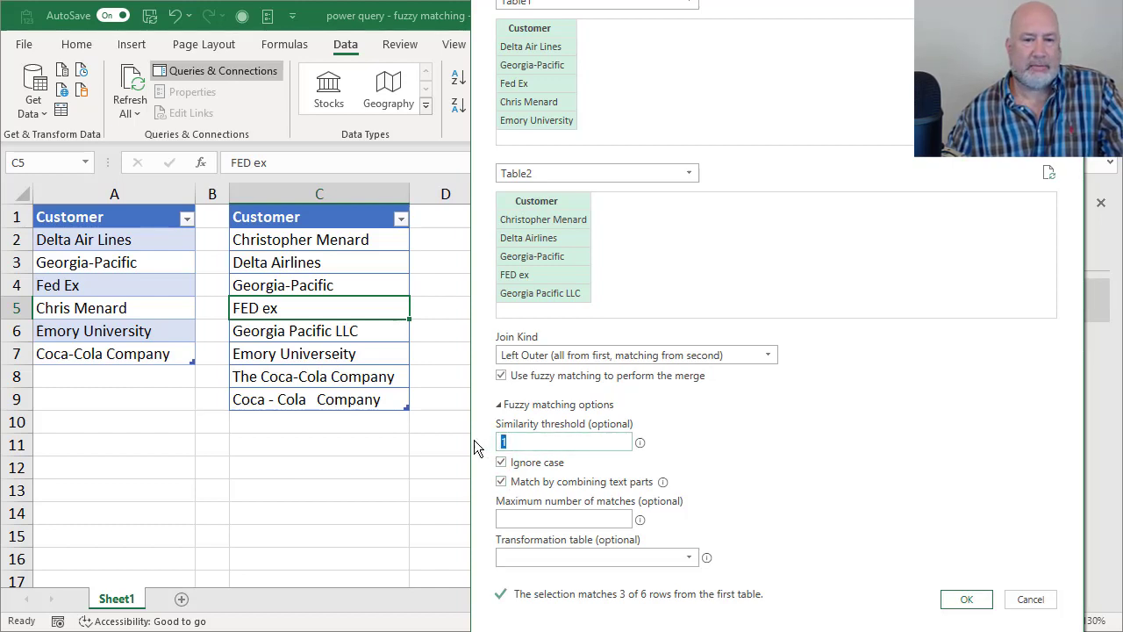
{"action": "type", "text": ".8"}
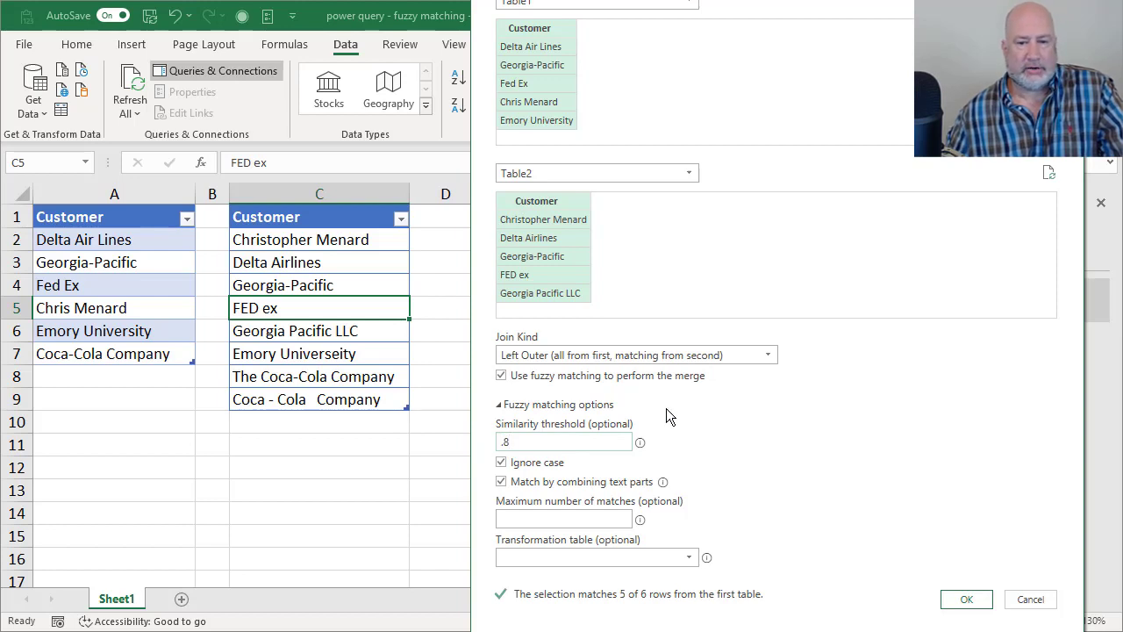
{"action": "left_click_drag", "start_coordinate": [547, 441], "coordinate": [464, 449]}
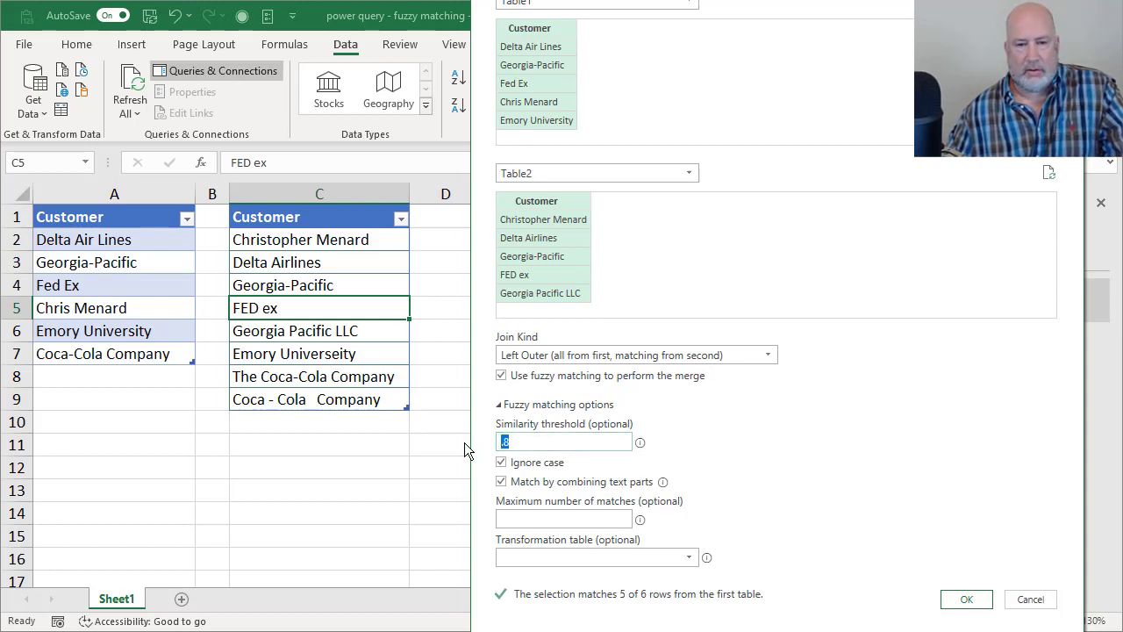
{"action": "type", "text": ".5"}
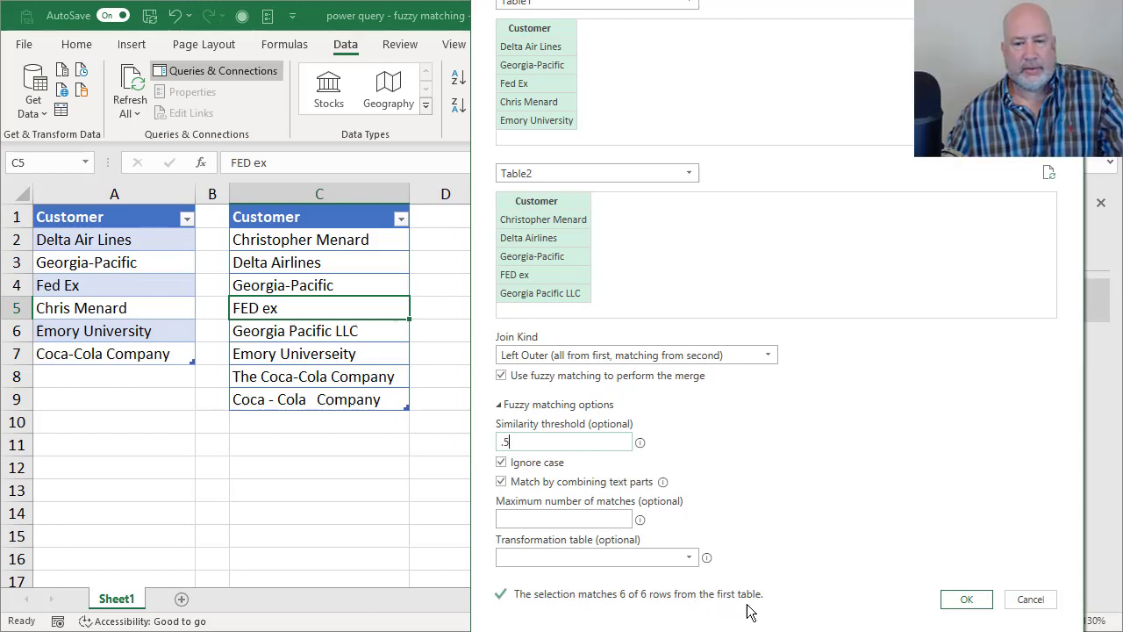
{"action": "left_click", "coordinate": [967, 602]}
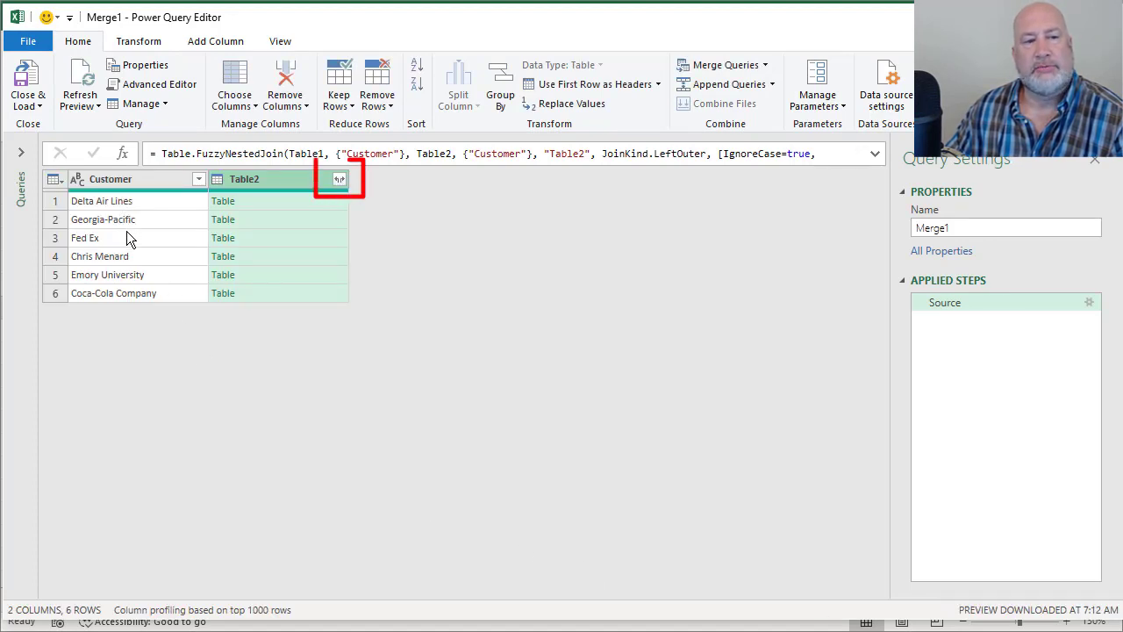
- Expand the Table2 column into Table2.Customer, giving 8 matched name pairs
{"action": "left_click", "coordinate": [340, 180]}
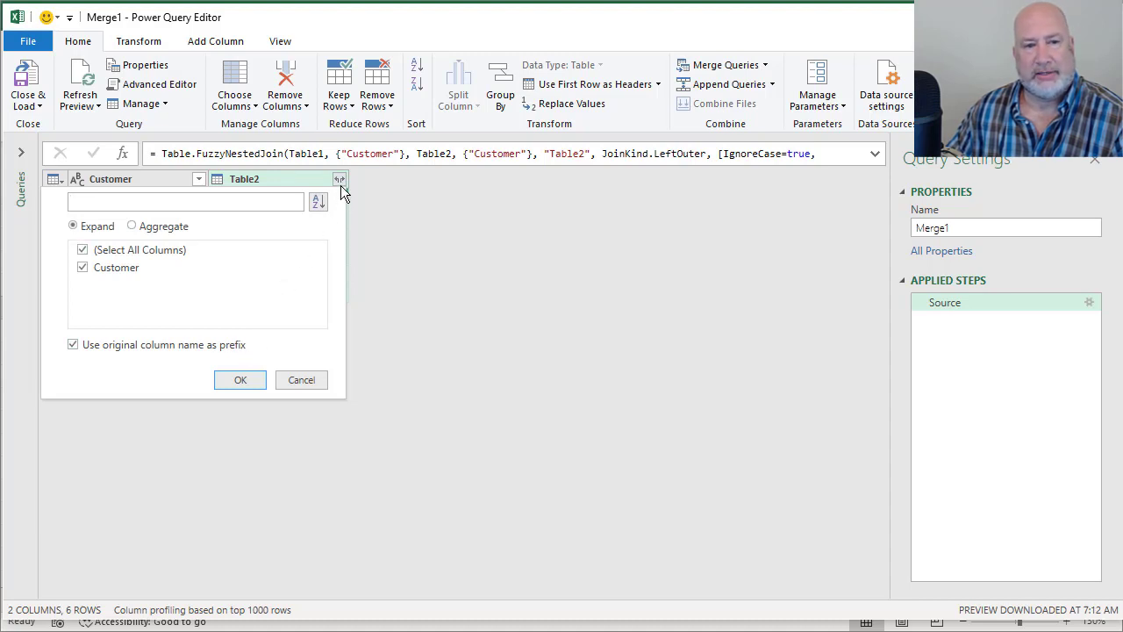
{"action": "left_click", "coordinate": [241, 379]}
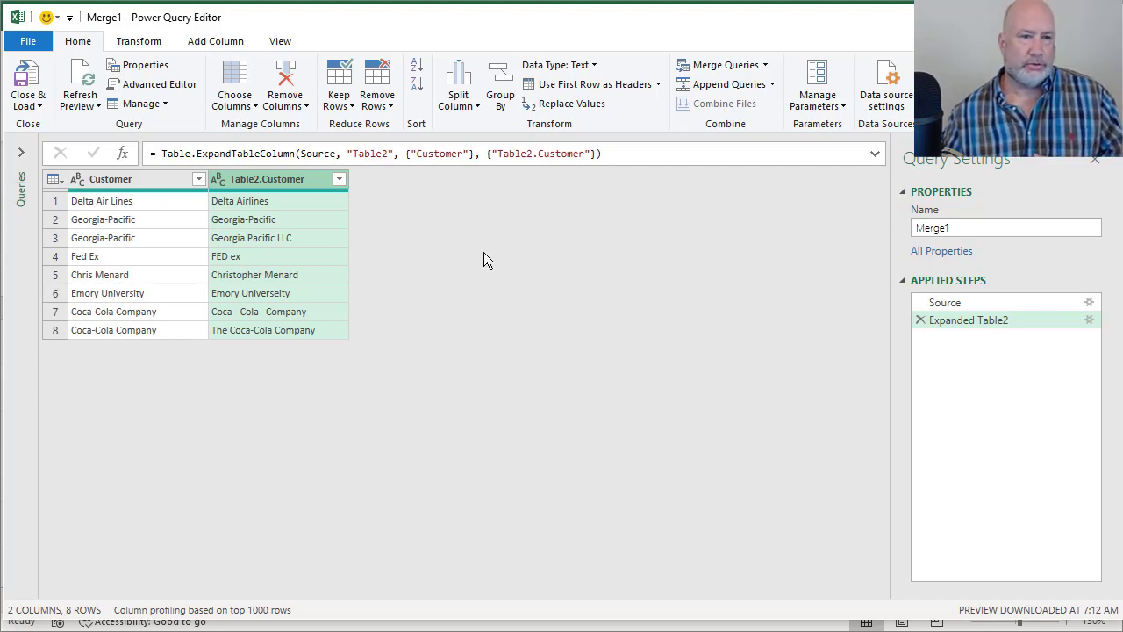
- Load the 8 matched Merge1 customer pairs to new Sheet2 and widen columns A and B
{"action": "left_click", "coordinate": [37, 107]}
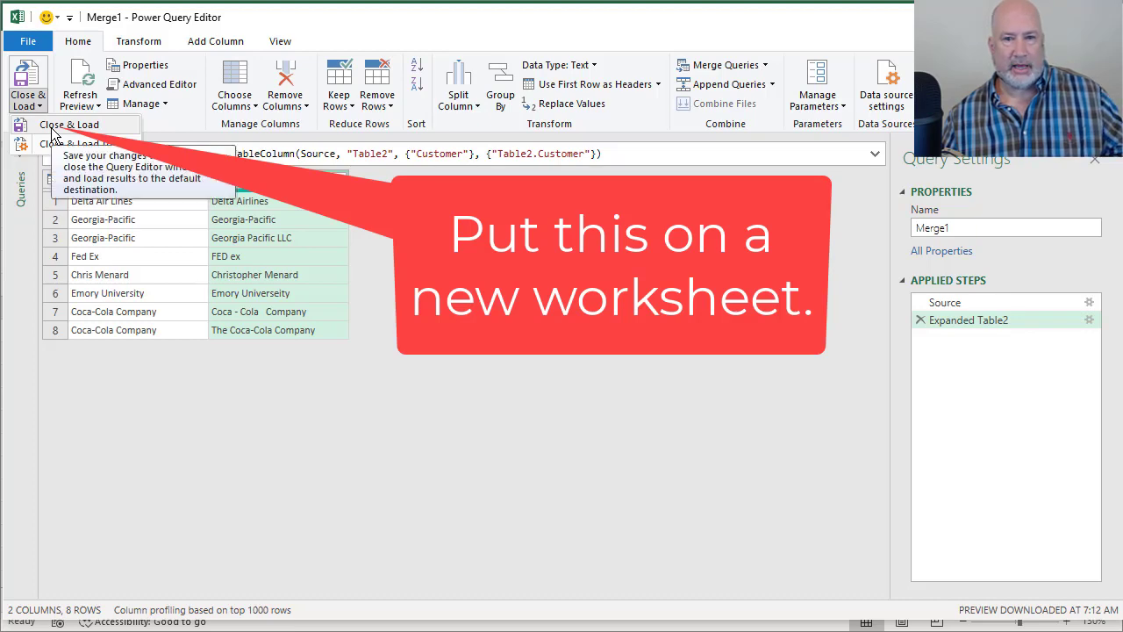
{"action": "left_click", "coordinate": [53, 130]}
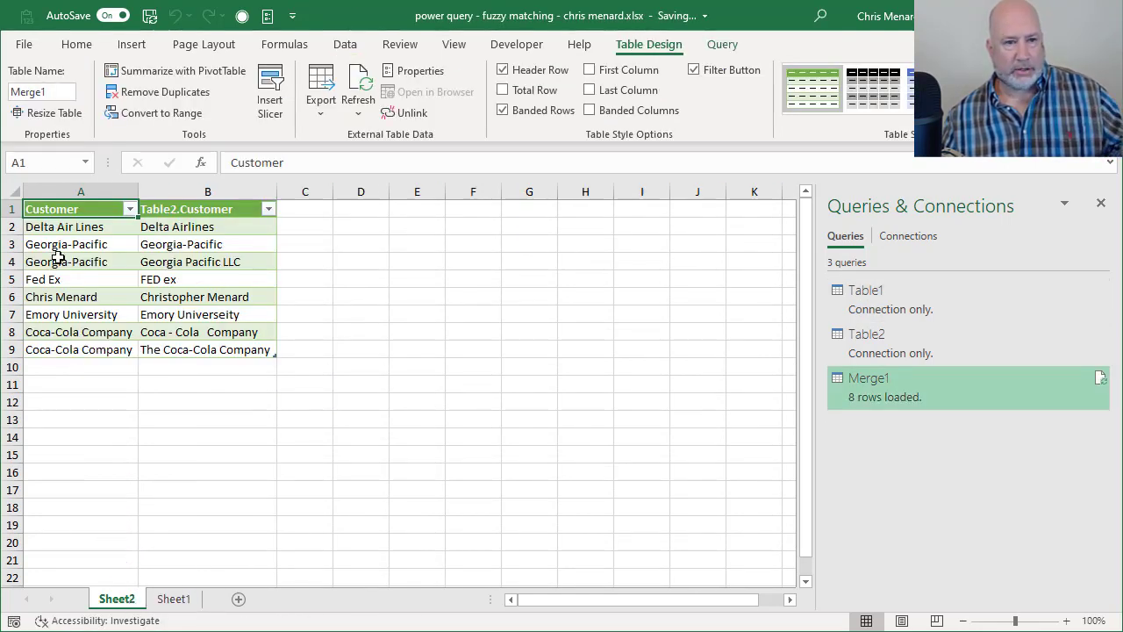
{"action": "left_click_drag", "start_coordinate": [138, 189], "coordinate": [162, 189]}
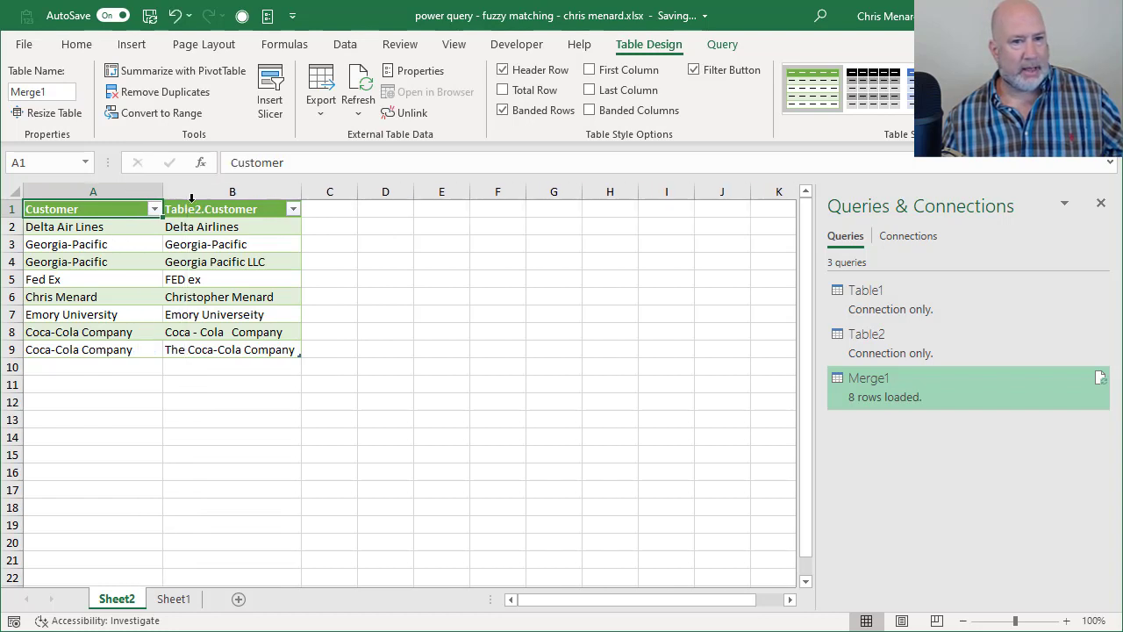
{"action": "left_click_drag", "start_coordinate": [301, 190], "coordinate": [334, 189]}
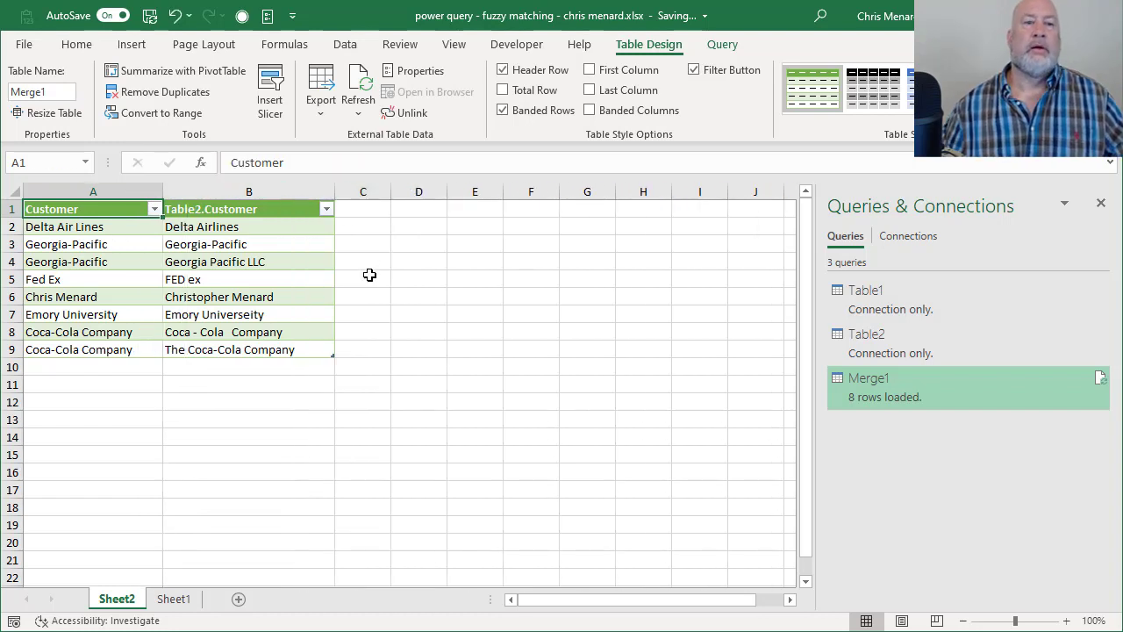